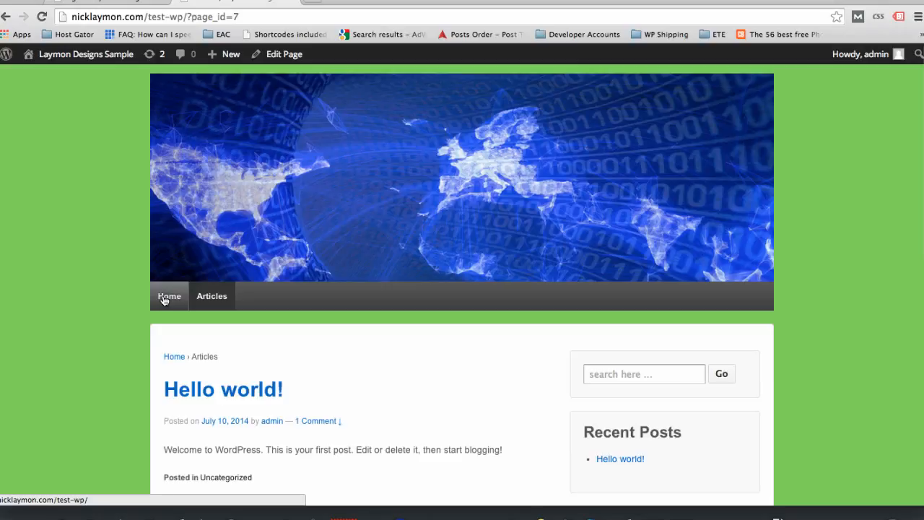
Open the site's Home page and look over its content and sidebar
{"action": "left_click", "coordinate": [166, 297]}
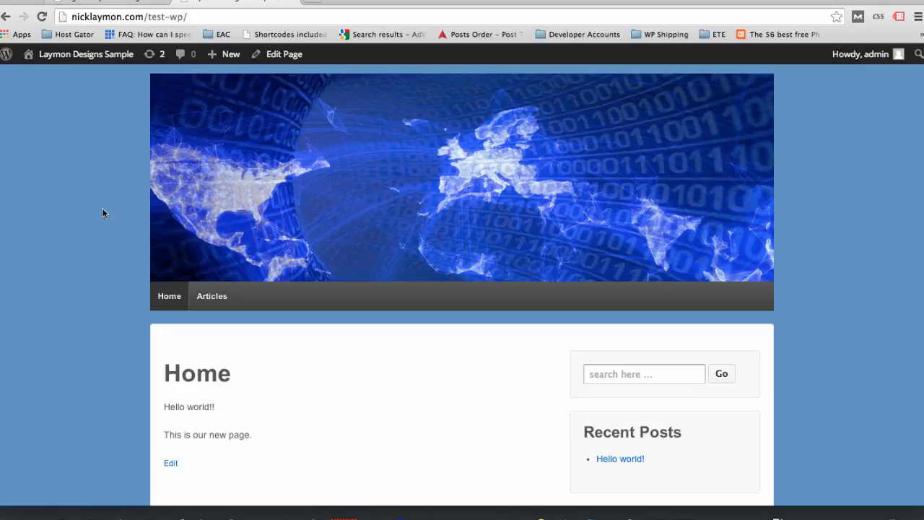
{"action": "scroll", "coordinate": [62, 166], "scroll_direction": "down", "scroll_amount": 5}
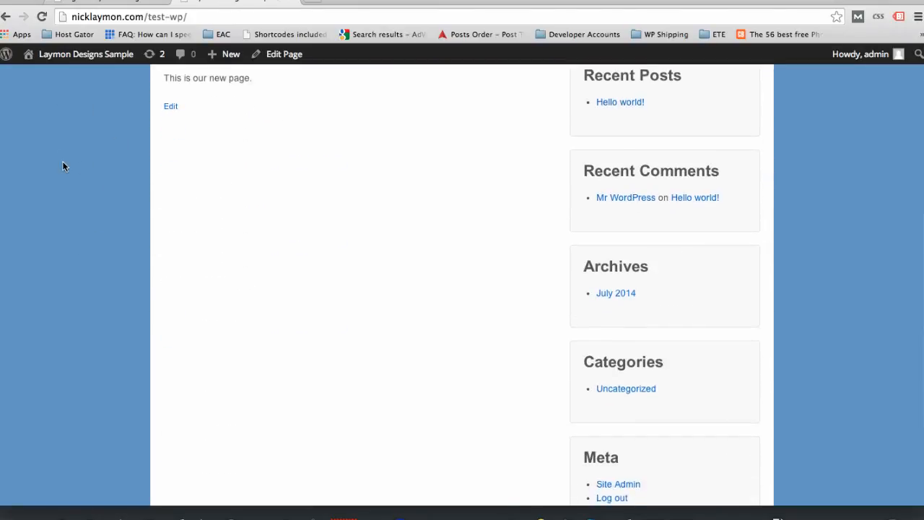
{"action": "scroll", "coordinate": [63, 166], "scroll_direction": "up", "scroll_amount": 3}
{"action": "scroll", "coordinate": [62, 166], "scroll_direction": "up", "scroll_amount": 2}
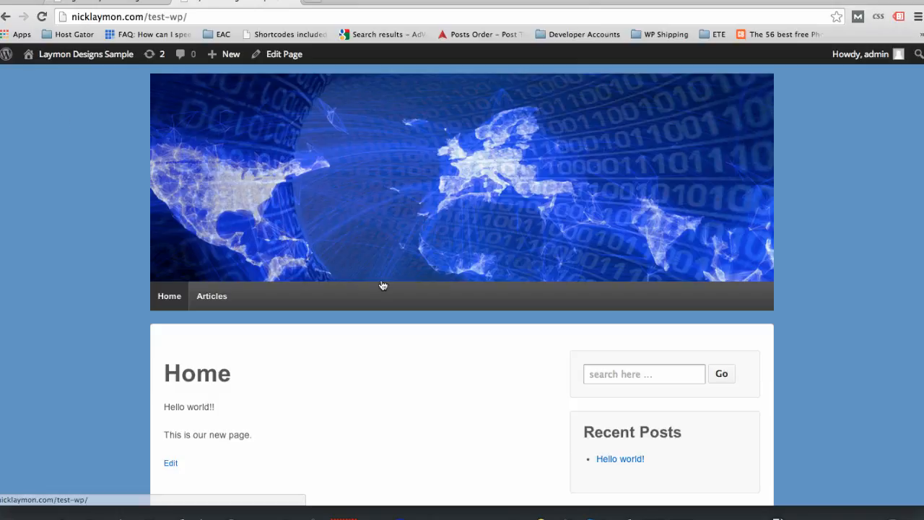
Publish a new page titled "About Us" with the body text "This is about us."
{"action": "left_click", "coordinate": [100, 2]}
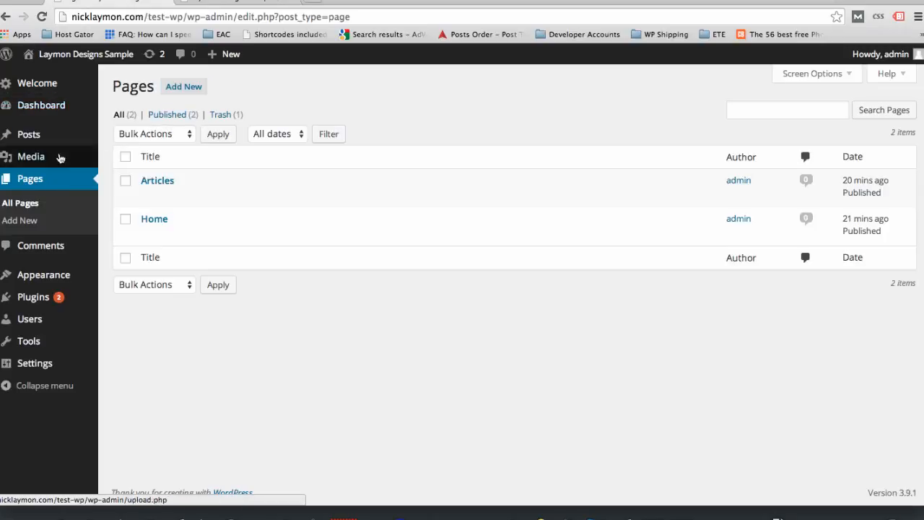
{"action": "left_click", "coordinate": [179, 88]}
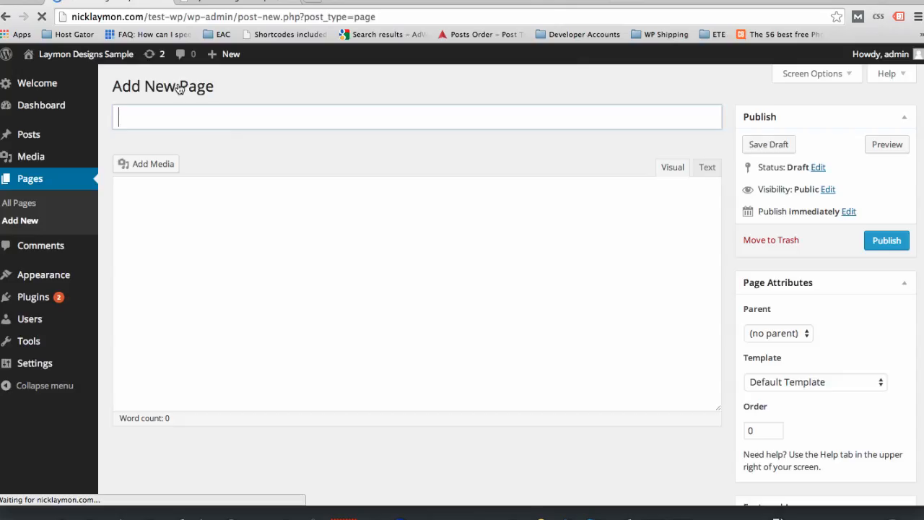
{"action": "type", "text": "About P"}
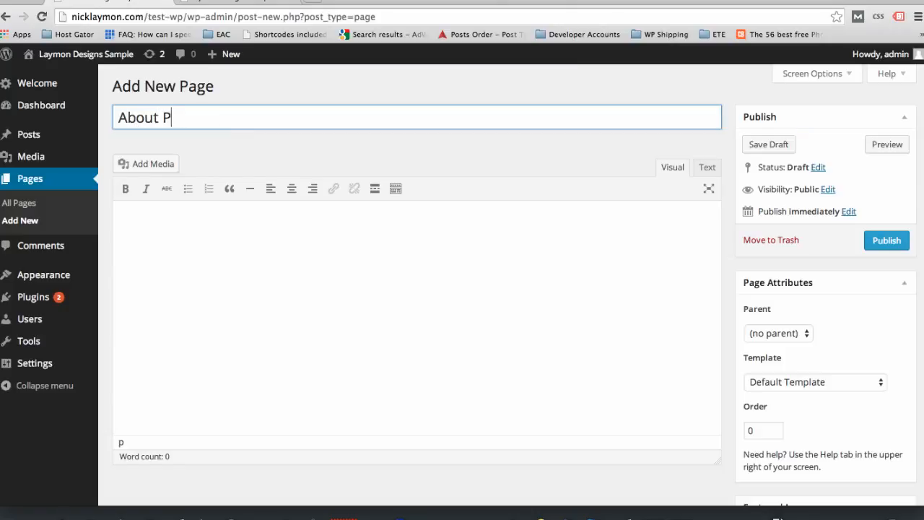
{"action": "key", "text": "BackSpace"}
{"action": "type", "text": "Us"}
{"action": "left_click", "coordinate": [382, 272]}
{"action": "type", "text": "This is"}
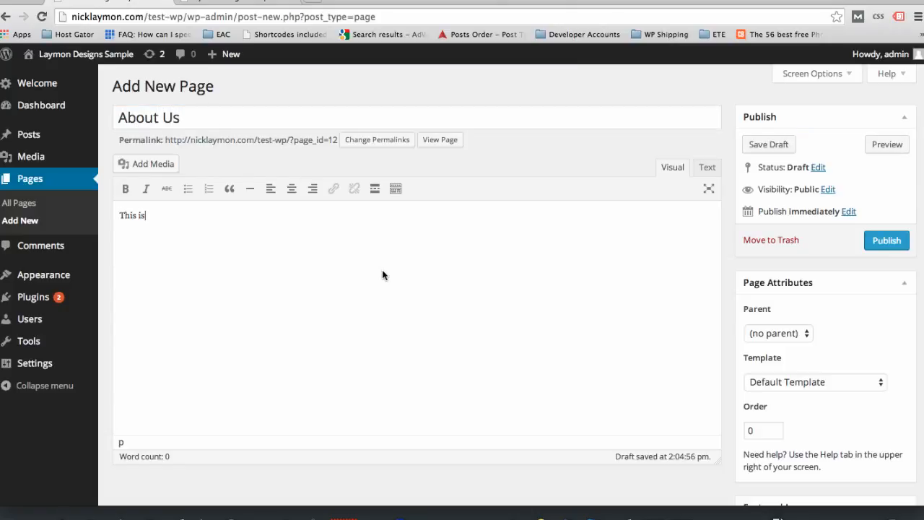
{"action": "type", "text": " about us."}
{"action": "left_click", "coordinate": [887, 240]}
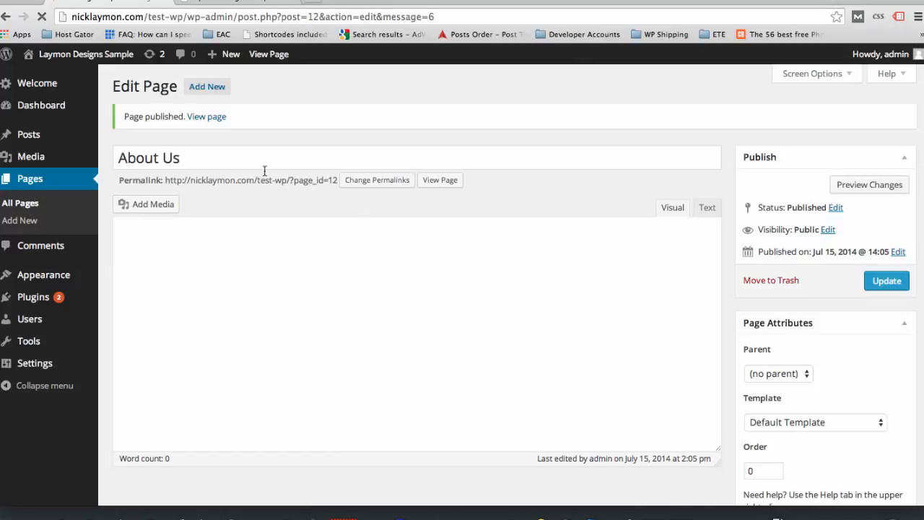
Publish two new pages without body text, titled "Contact Us" and "Services"
{"action": "left_click", "coordinate": [202, 87]}
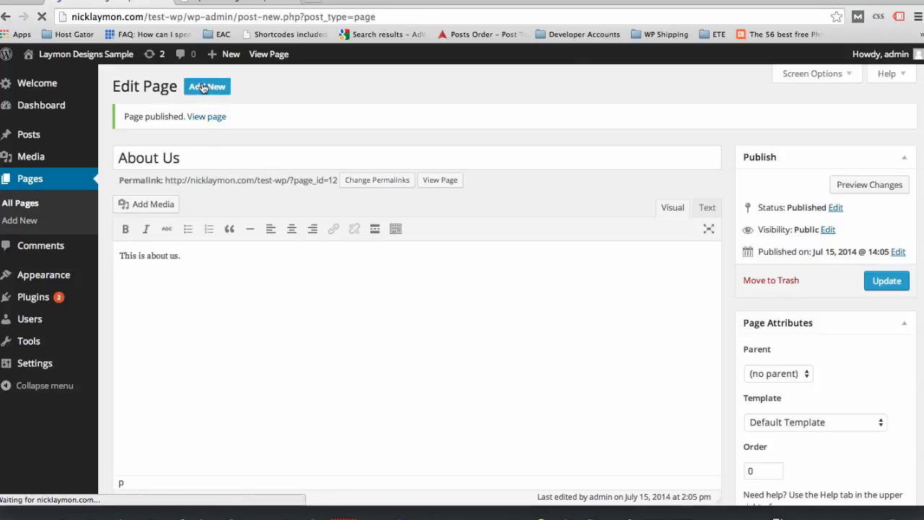
{"action": "left_click", "coordinate": [186, 119]}
{"action": "type", "text": "Contact "}
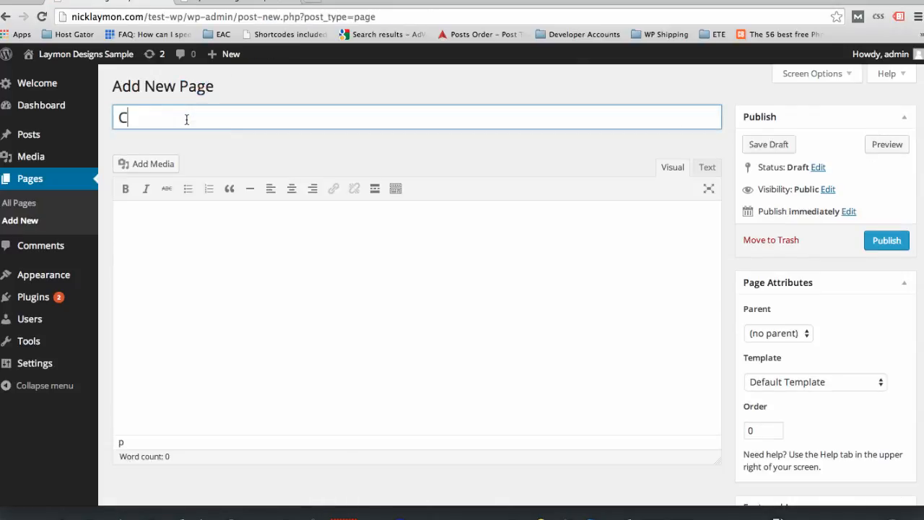
{"action": "type", "text": "Us"}
{"action": "left_click", "coordinate": [888, 241]}
{"action": "type", "text": "Services"}
{"action": "left_click", "coordinate": [880, 243]}
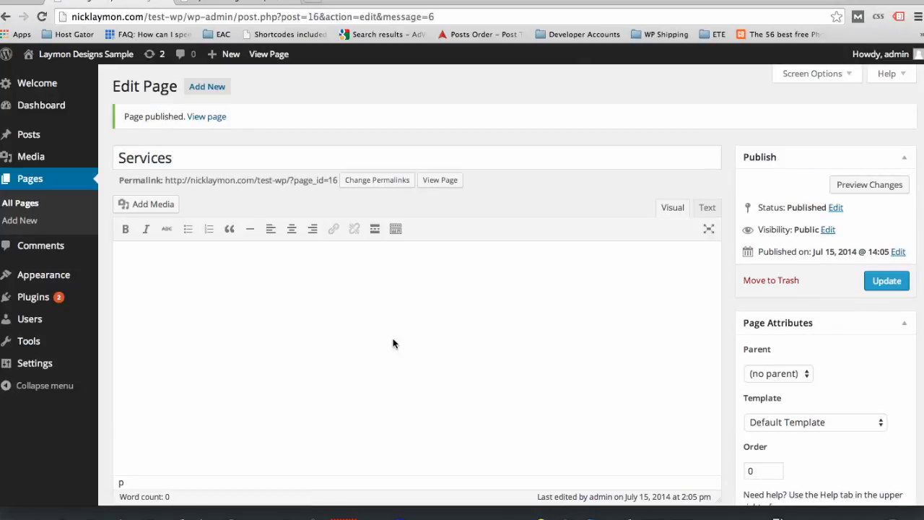
Publish a new page titled "Website Design" with no body text
{"action": "left_click", "coordinate": [206, 87]}
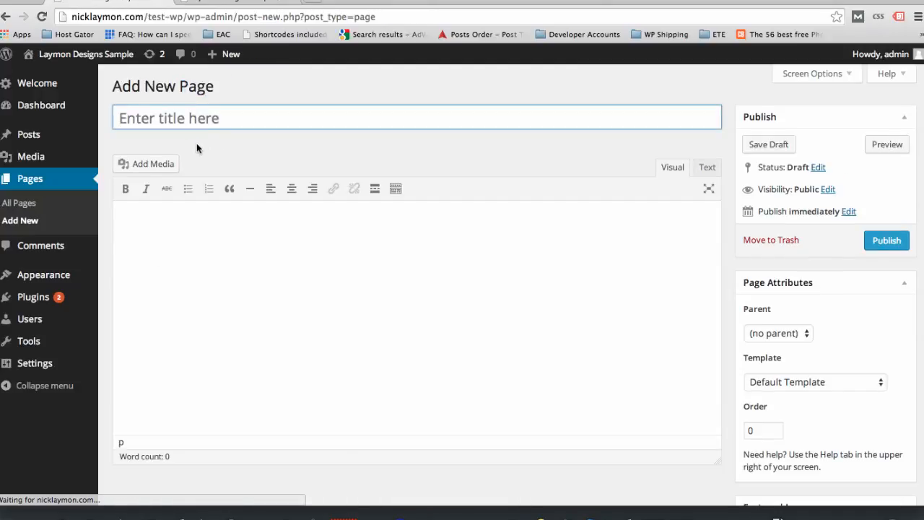
{"action": "left_click", "coordinate": [192, 121]}
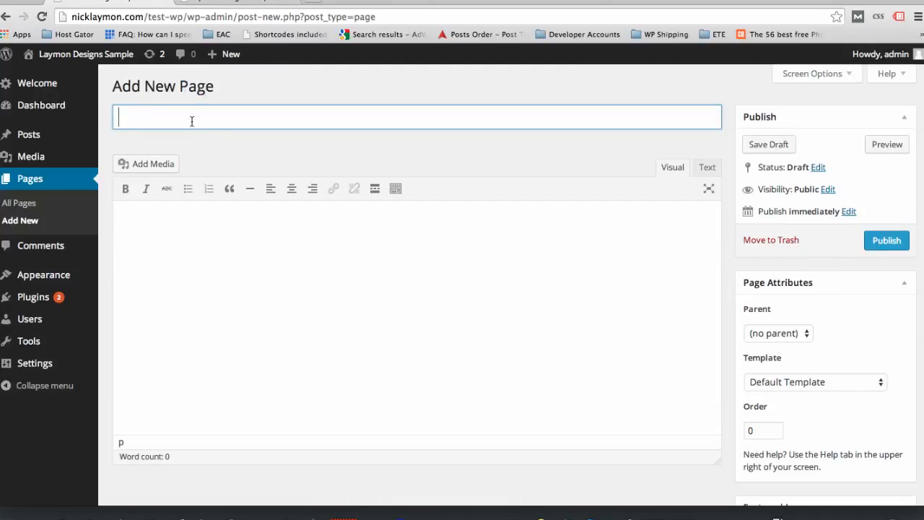
{"action": "type", "text": "Widget 1"}
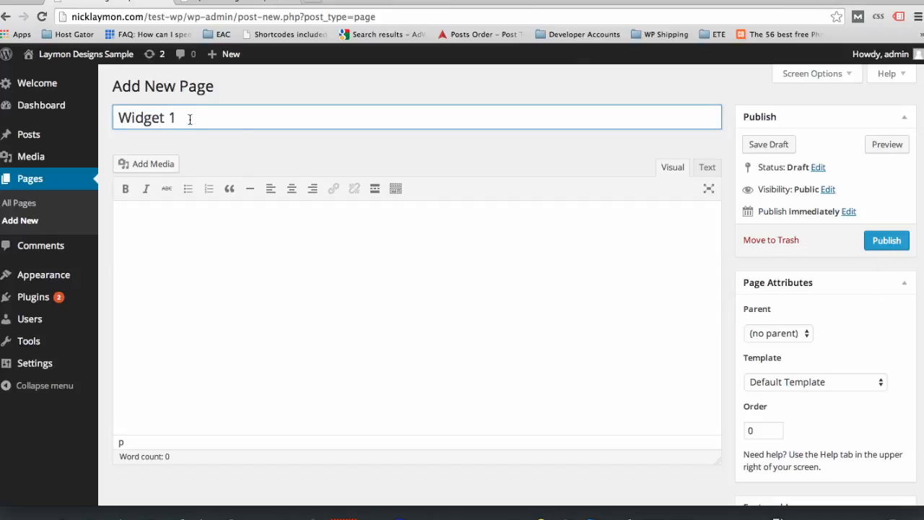
{"action": "key", "text": "super+a"}
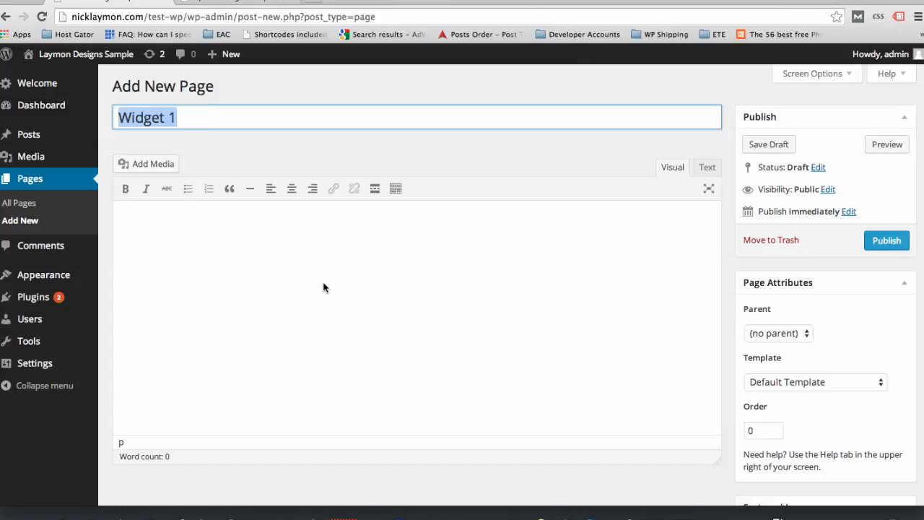
{"action": "type", "text": "Website"}
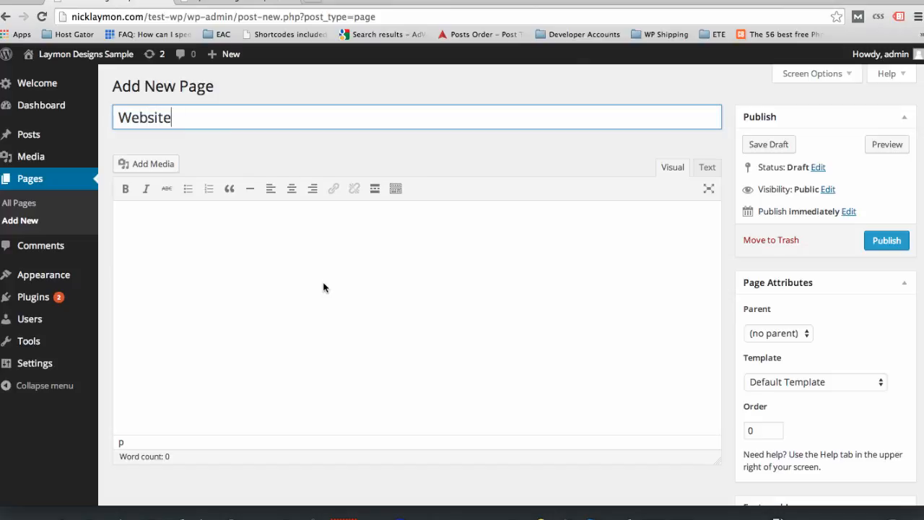
{"action": "type", "text": " Design"}
{"action": "left_click", "coordinate": [887, 240]}
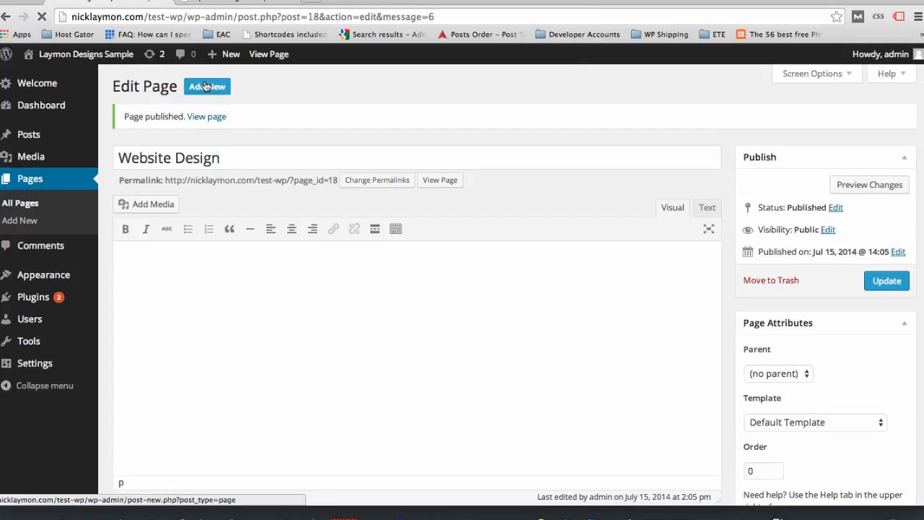
Publish a new page titled "Web Programming" with no body text
{"action": "left_click", "coordinate": [207, 87]}
{"action": "left_click", "coordinate": [224, 116]}
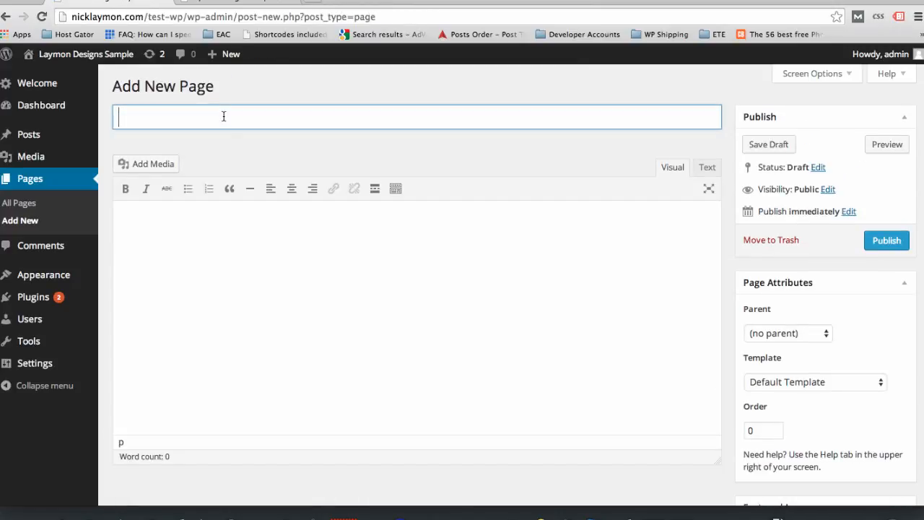
{"action": "type", "text": "Web Programming"}
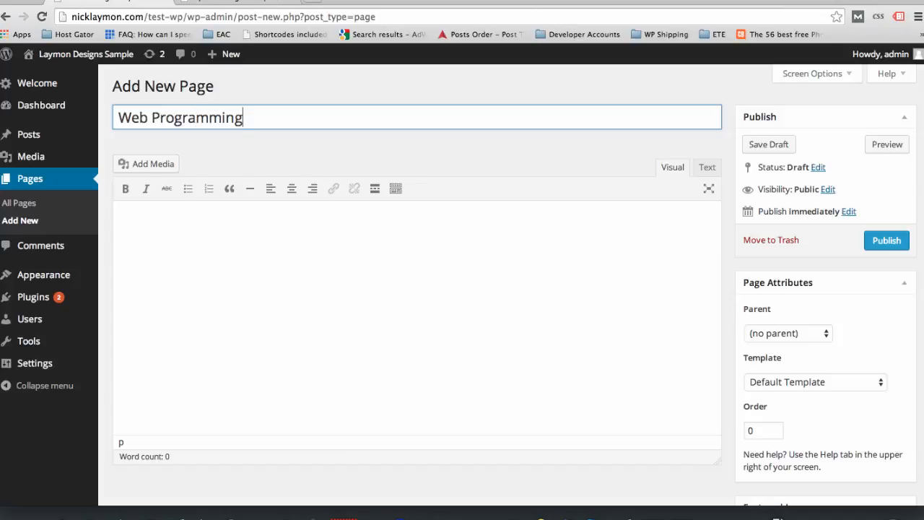
{"action": "left_click", "coordinate": [886, 240]}
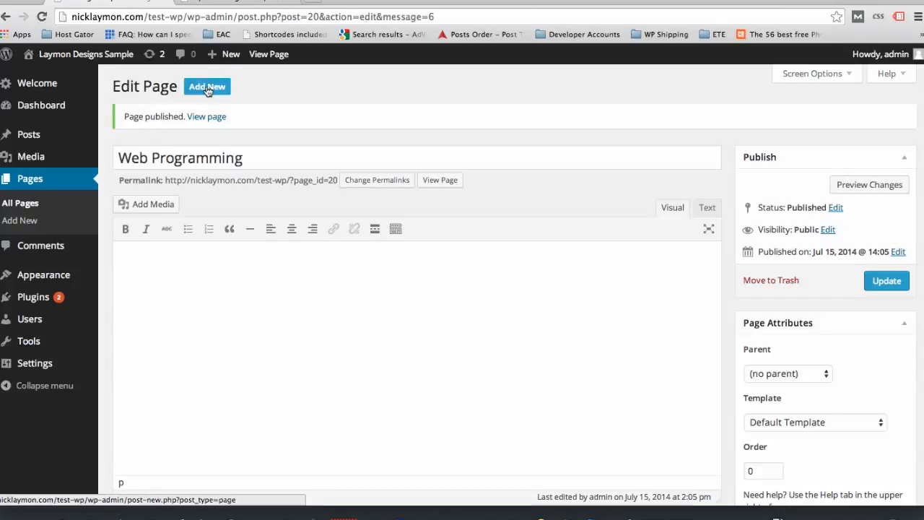
Publish a new page titled "Graphic Design" with no body text
{"action": "left_click", "coordinate": [207, 88]}
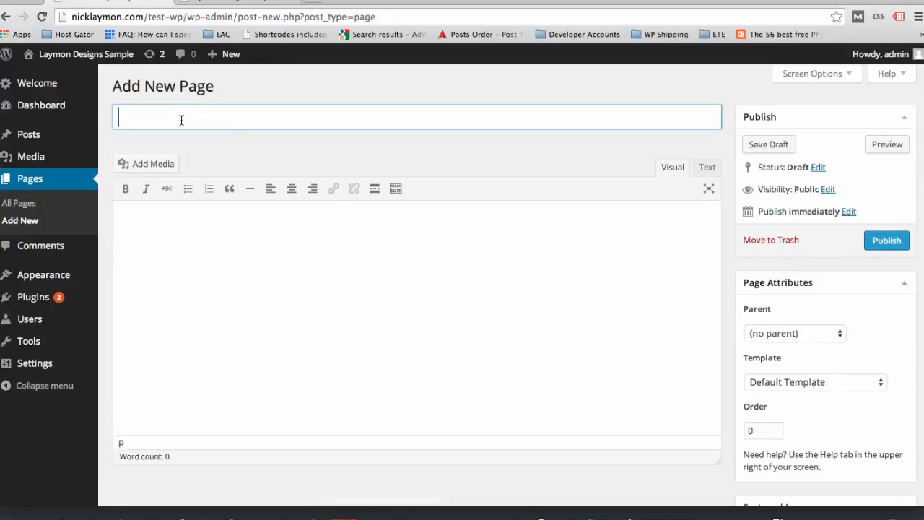
{"action": "type", "text": "Graphic Design"}
{"action": "left_click", "coordinate": [891, 244]}
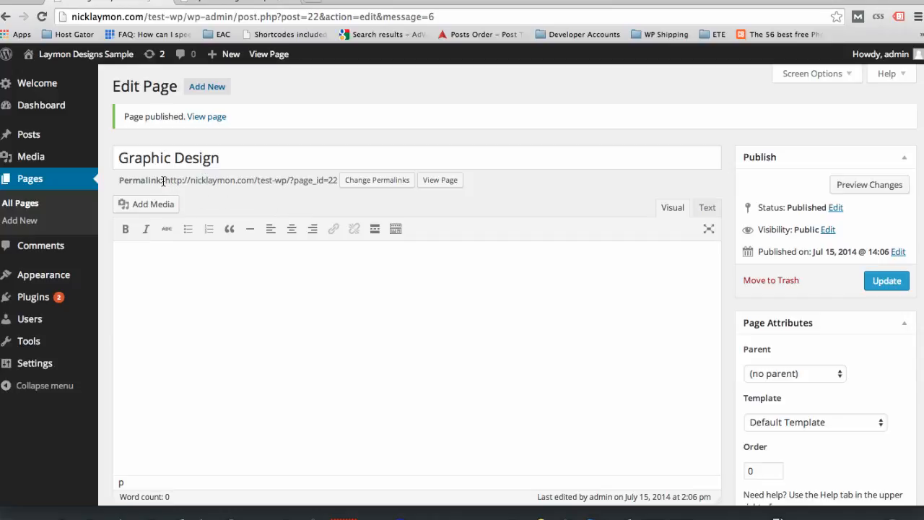
Examine the structure of the Graphic Design page's permalink by highlighting the full address and its base part
{"action": "left_click_drag", "start_coordinate": [166, 181], "coordinate": [339, 181]}
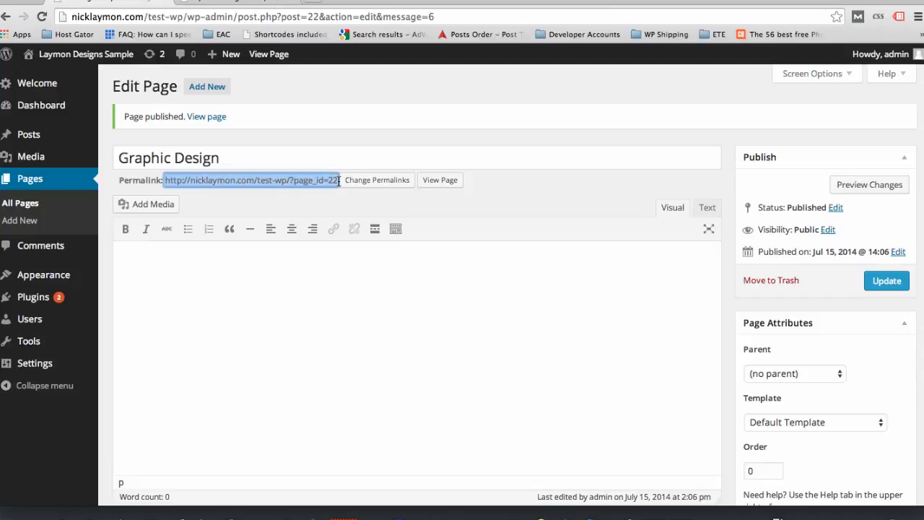
{"action": "left_click", "coordinate": [246, 198]}
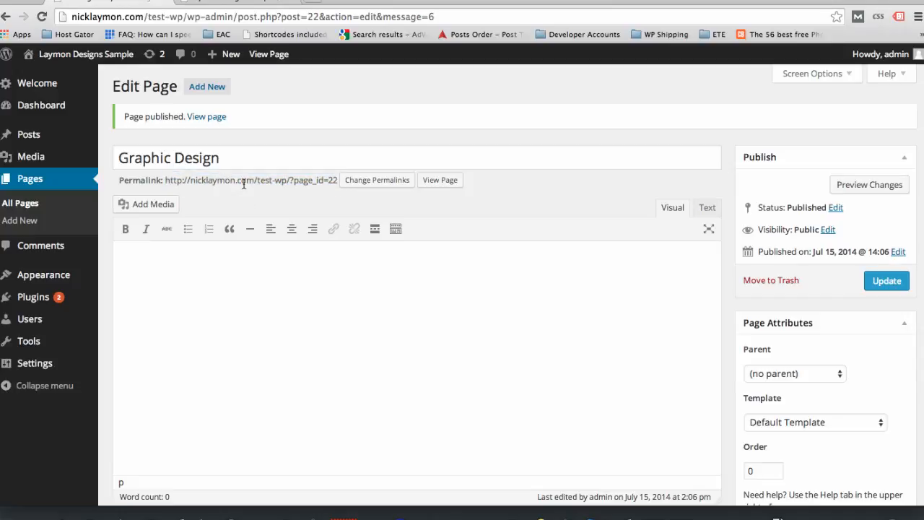
{"action": "left_click_drag", "start_coordinate": [285, 182], "coordinate": [169, 182]}
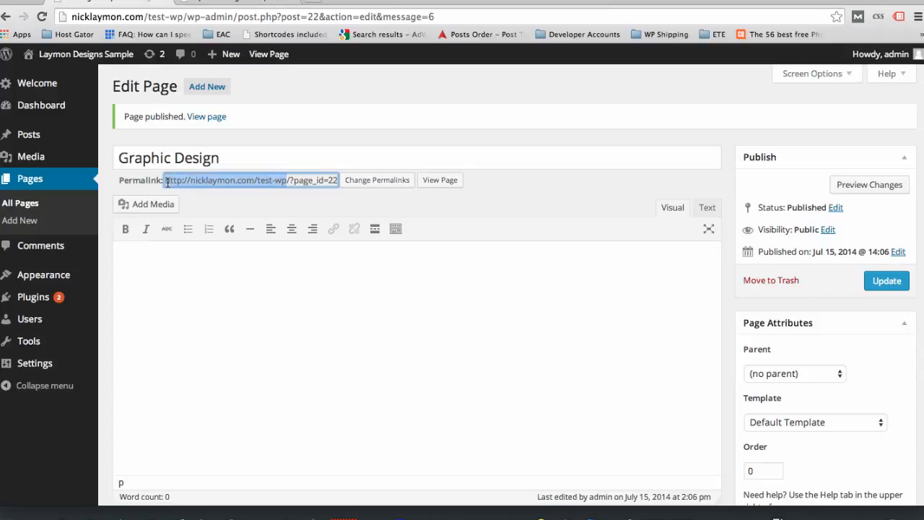
{"action": "left_click", "coordinate": [266, 280]}
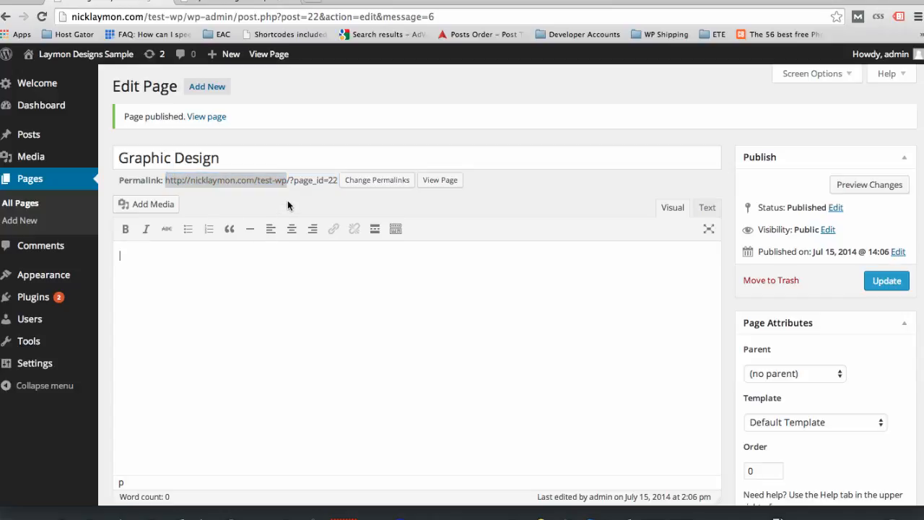
{"action": "left_click", "coordinate": [288, 200]}
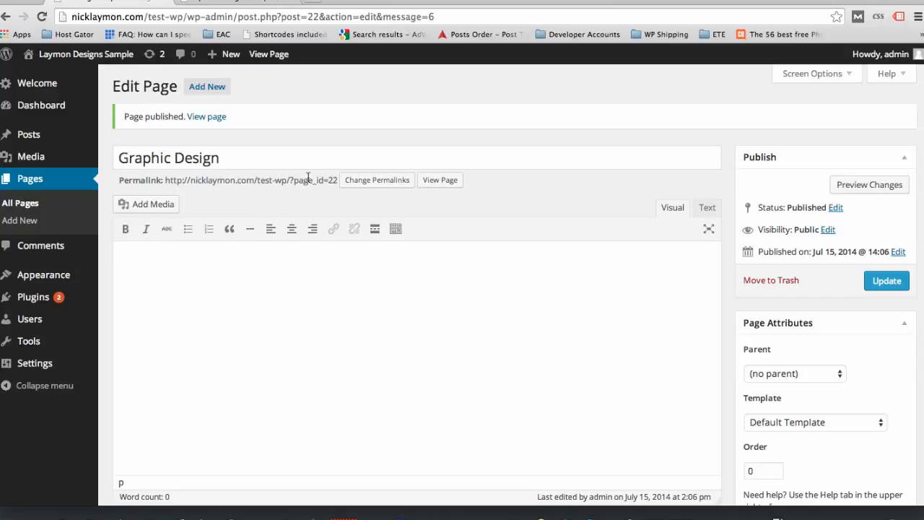
Set the site's permalink structure to Post name and save the permalink settings
{"action": "mouse_move", "coordinate": [41, 364]}
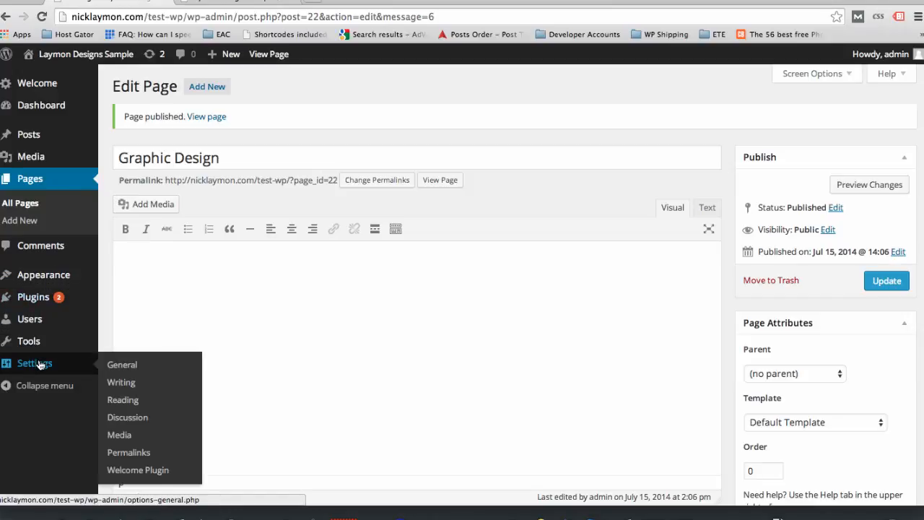
{"action": "left_click", "coordinate": [121, 454]}
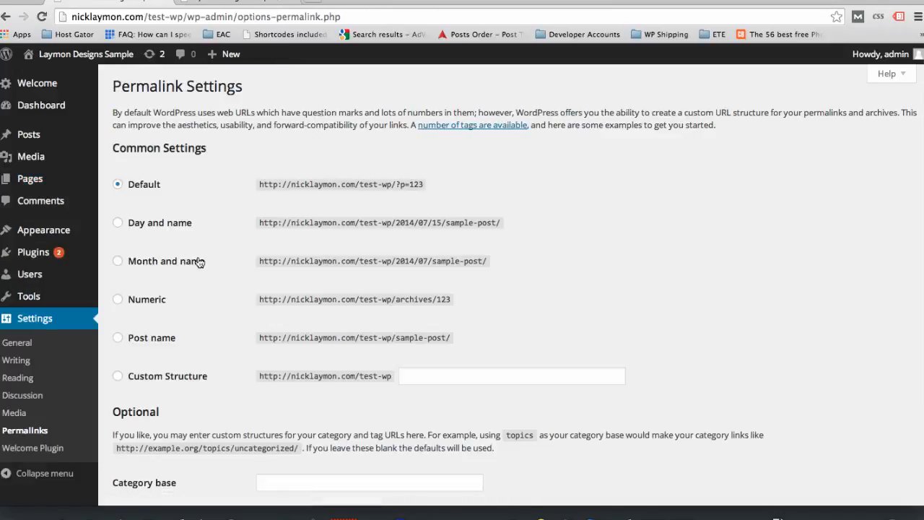
{"action": "scroll", "coordinate": [200, 262], "scroll_direction": "down", "scroll_amount": 2}
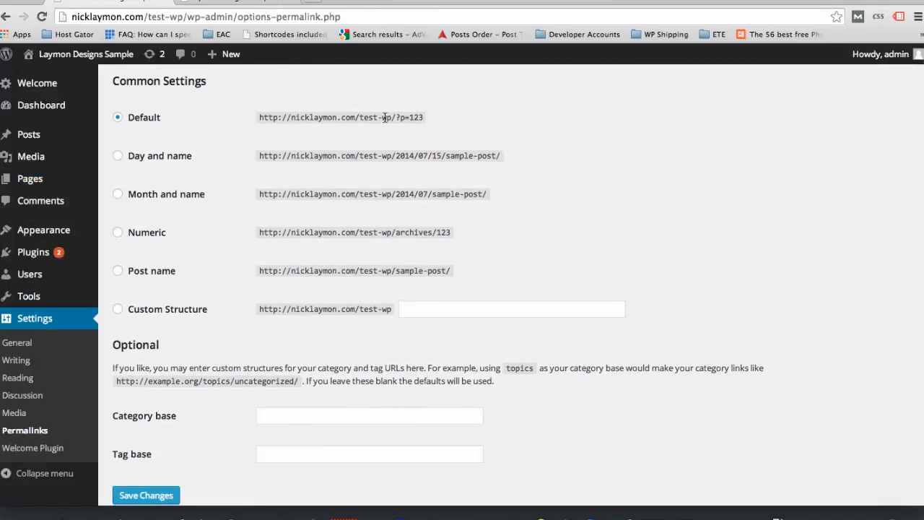
{"action": "left_click", "coordinate": [118, 271]}
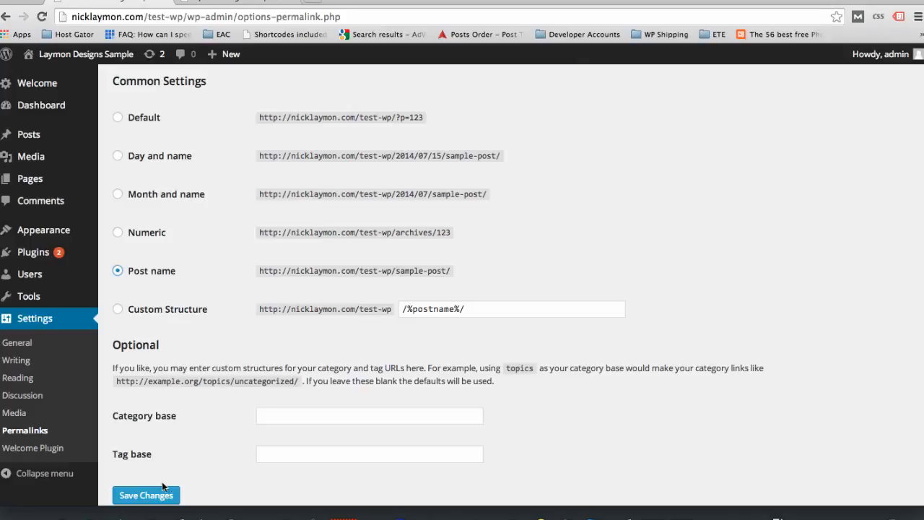
{"action": "left_click", "coordinate": [147, 496]}
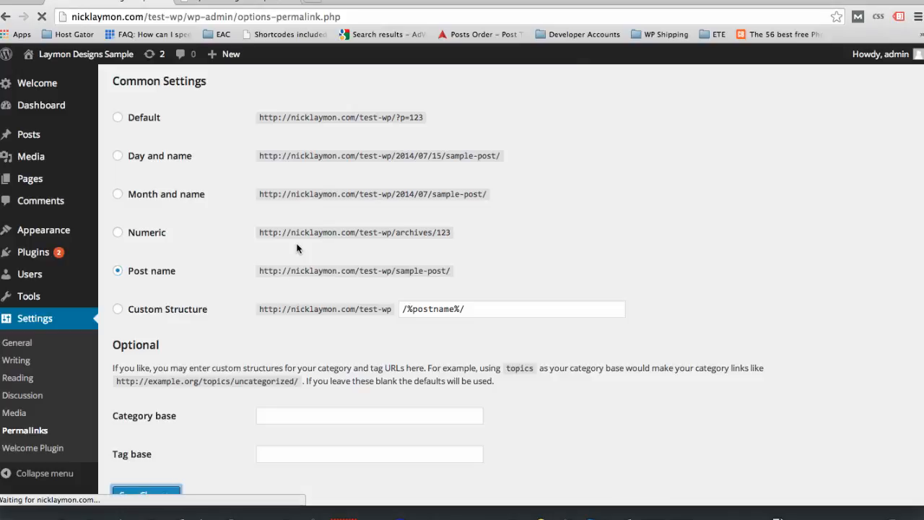
View the Graphic Design page on the live site to check its address and the navigation menu
{"action": "left_click", "coordinate": [234, 2]}
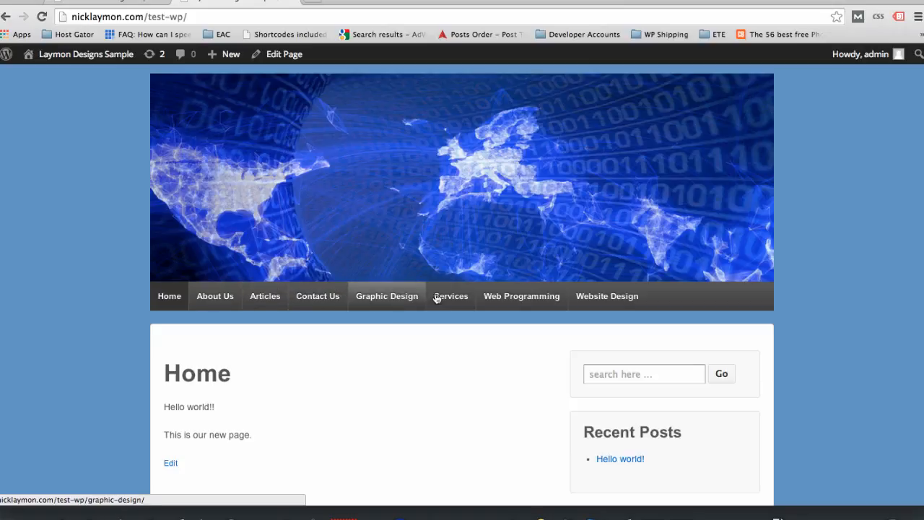
{"action": "left_click", "coordinate": [378, 299]}
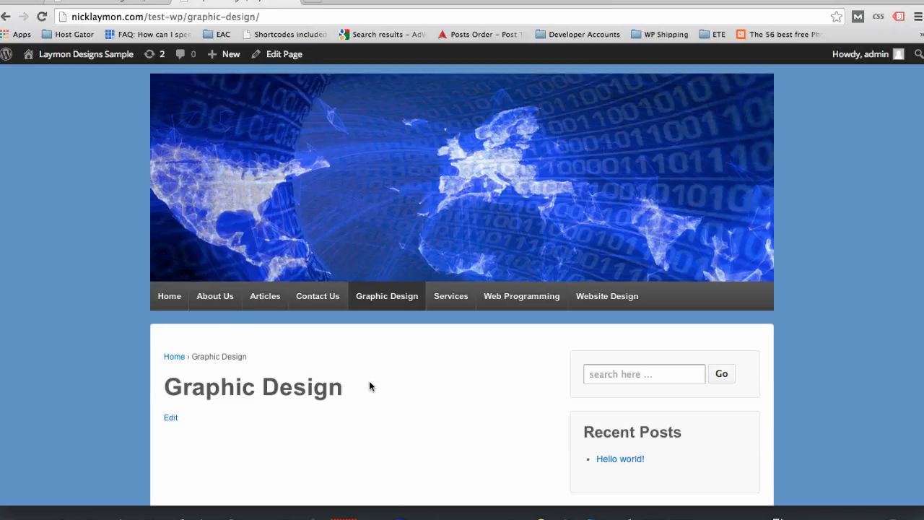
{"action": "scroll", "coordinate": [369, 386], "scroll_direction": "down", "scroll_amount": 5}
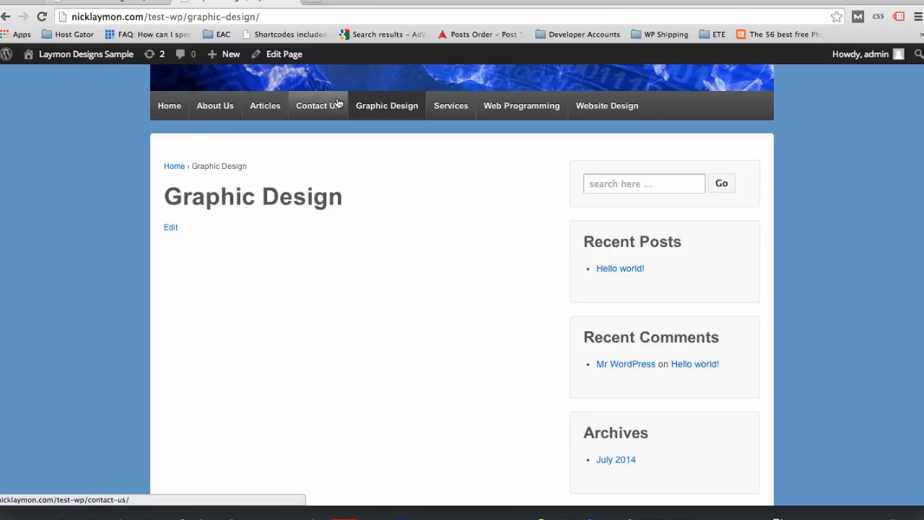
Create a new navigation menu named "main" for the site
{"action": "scroll", "coordinate": [427, 197], "scroll_direction": "up", "scroll_amount": 3}
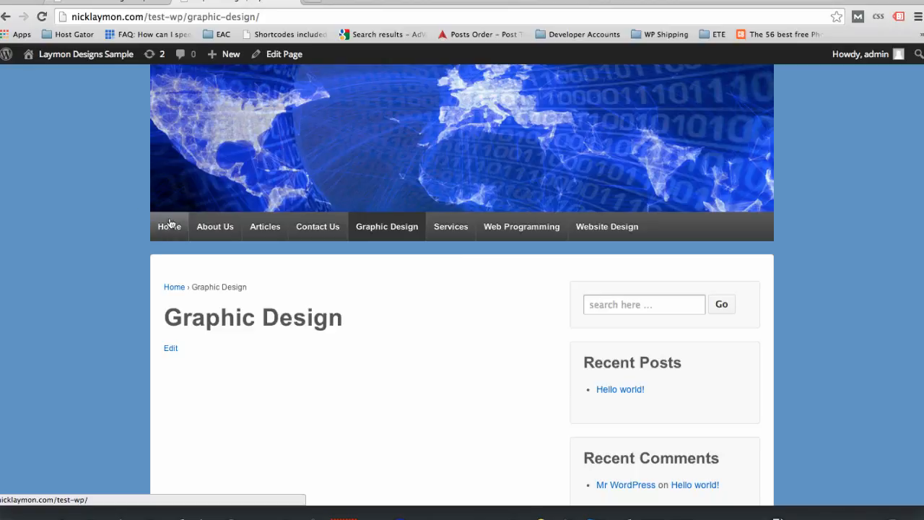
{"action": "left_click", "coordinate": [110, 2]}
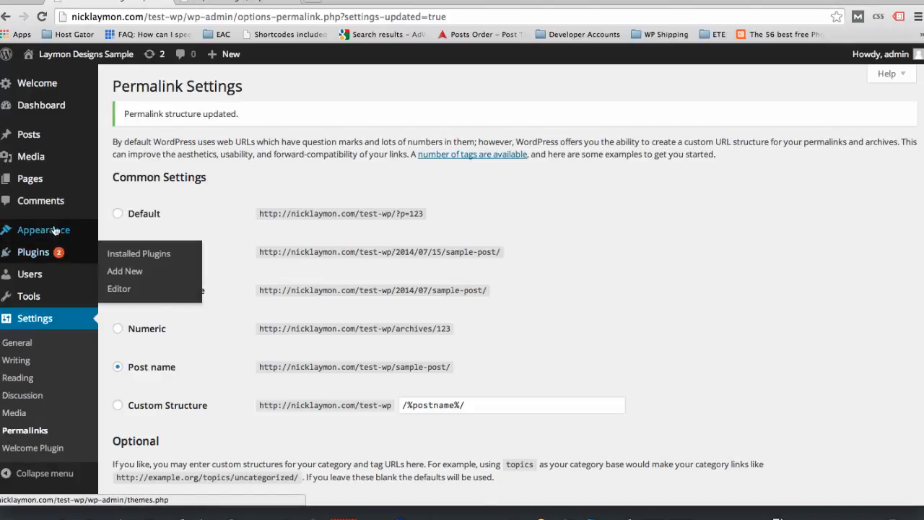
{"action": "mouse_move", "coordinate": [35, 229]}
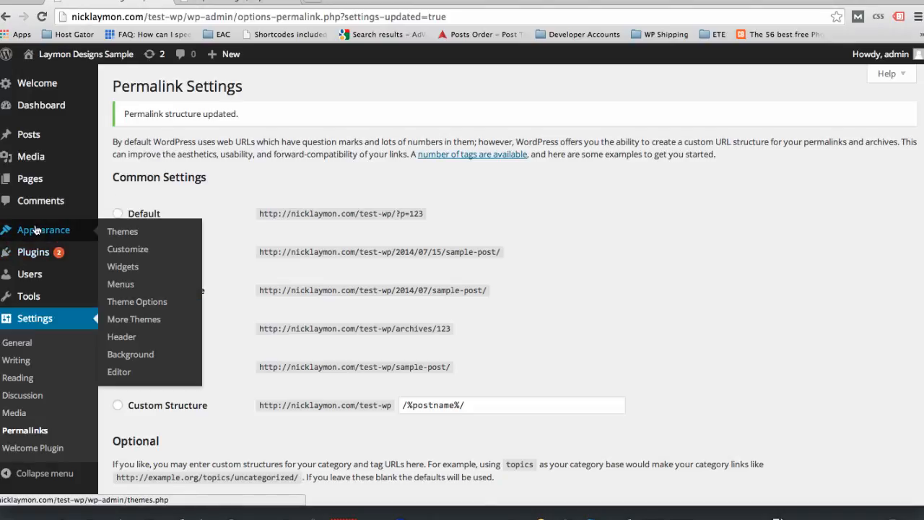
{"action": "left_click", "coordinate": [122, 288]}
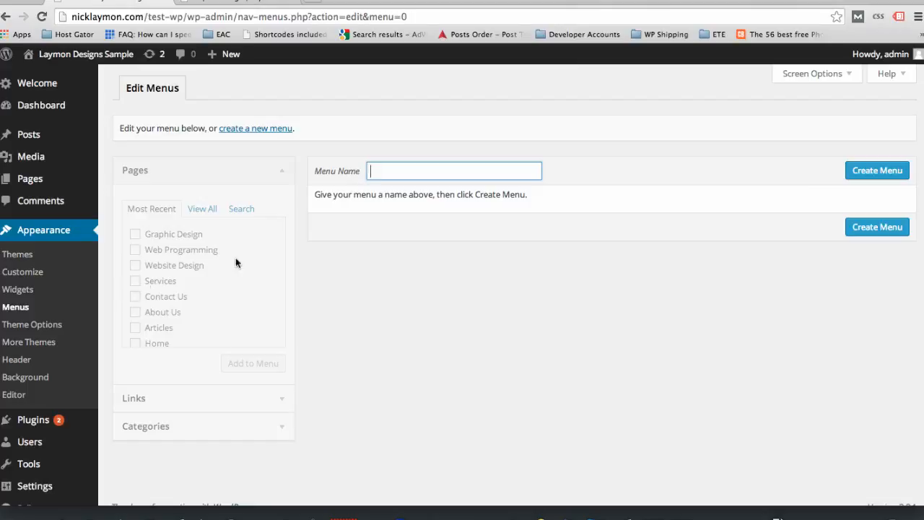
{"action": "left_click", "coordinate": [407, 170]}
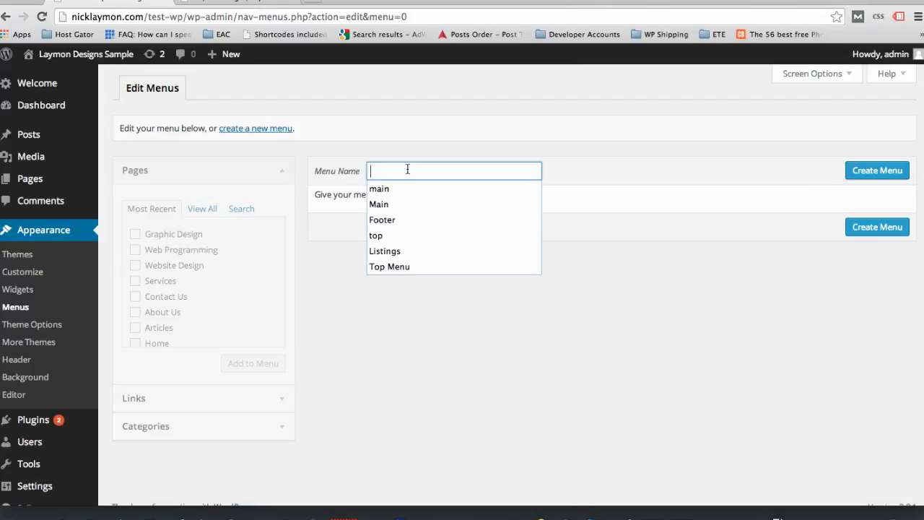
{"action": "type", "text": "main"}
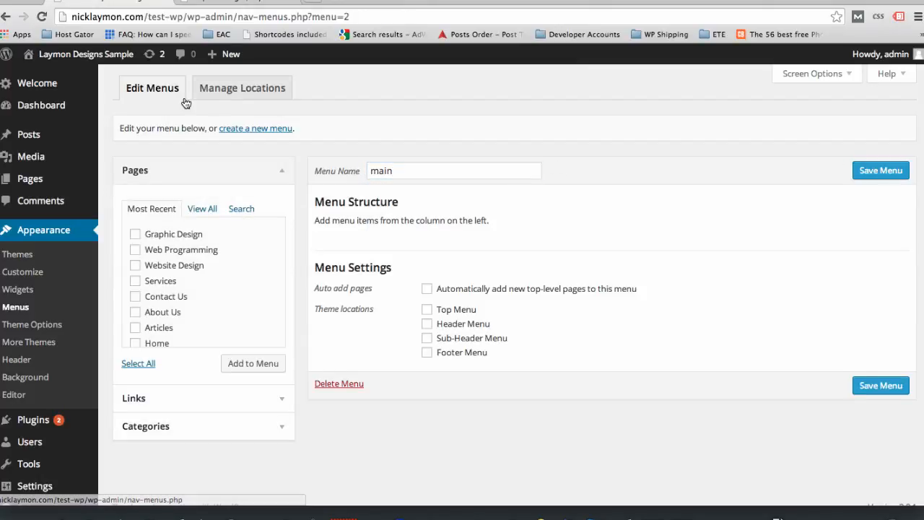
Check the theme's available menu locations and add all the recent pages to the main menu
{"action": "left_click", "coordinate": [218, 89]}
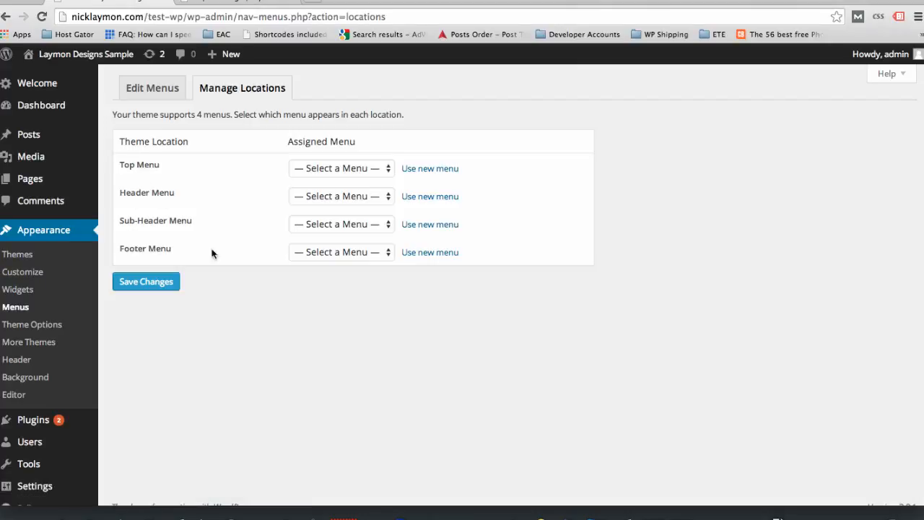
{"action": "left_click", "coordinate": [162, 95]}
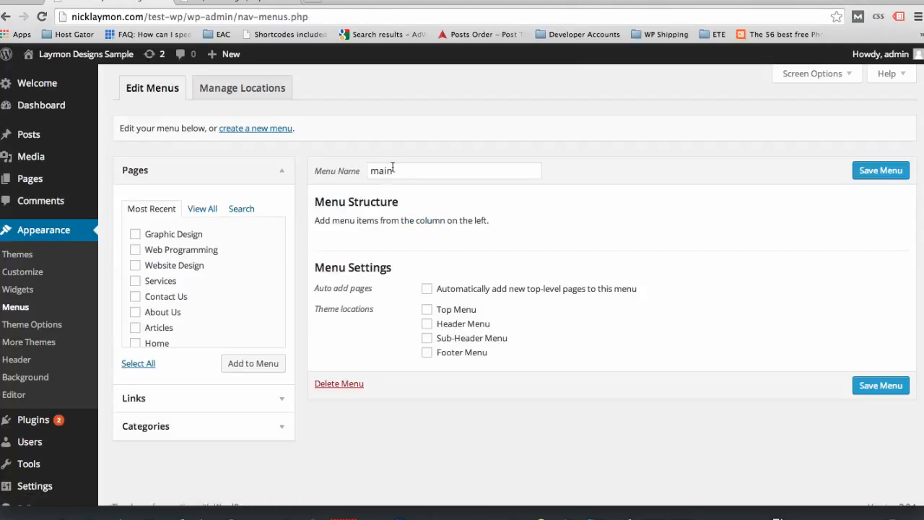
{"action": "left_click", "coordinate": [137, 365]}
{"action": "left_click", "coordinate": [249, 365]}
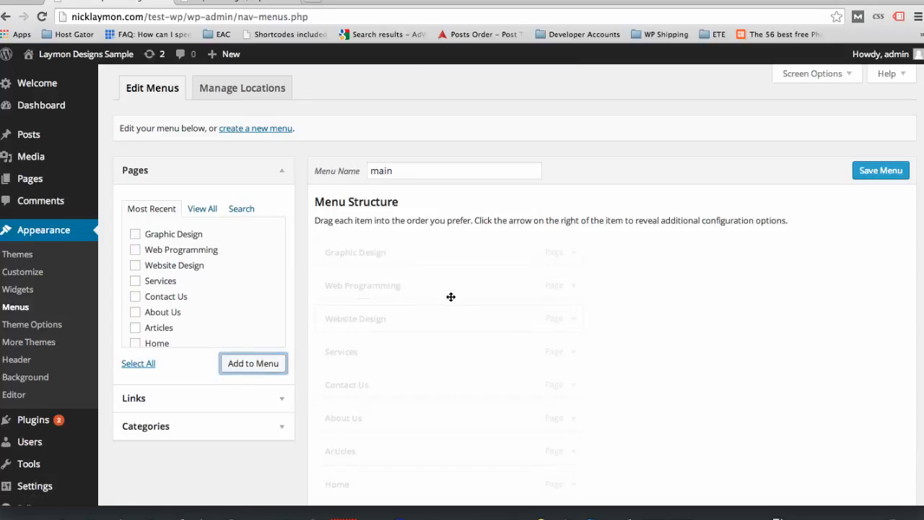
Order the main menu as Home, Services, Graphic Design, Web Programming, Website Design, Articles, About Us, Contact Us, and save it
{"action": "scroll", "coordinate": [663, 289], "scroll_direction": "down", "scroll_amount": 3}
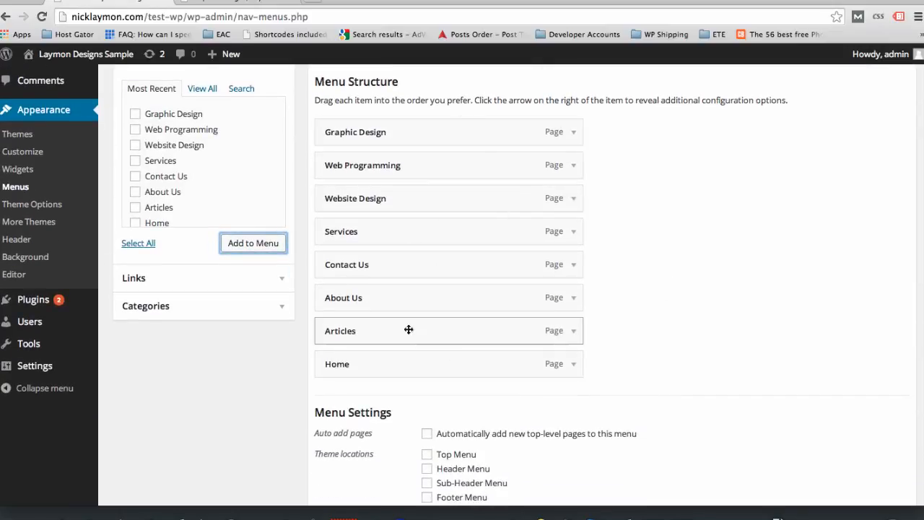
{"action": "left_click_drag", "start_coordinate": [412, 365], "coordinate": [415, 138]}
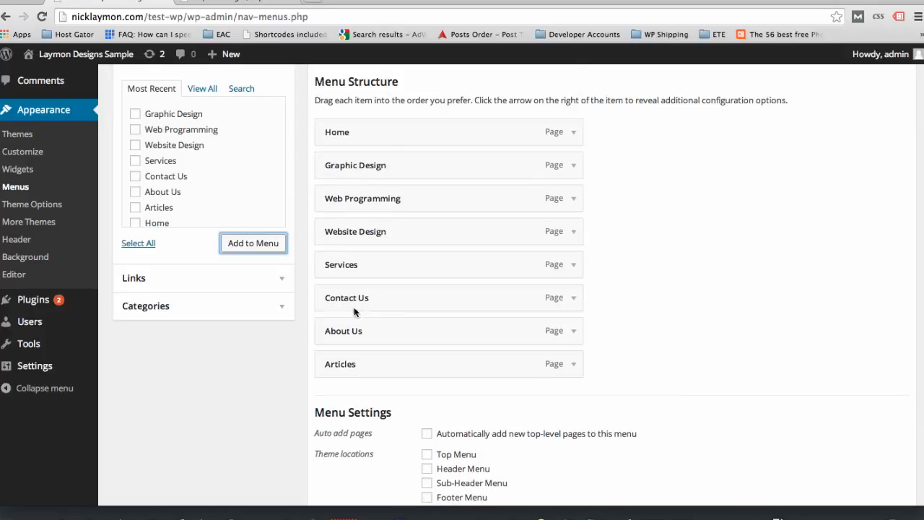
{"action": "left_click_drag", "start_coordinate": [353, 264], "coordinate": [353, 168]}
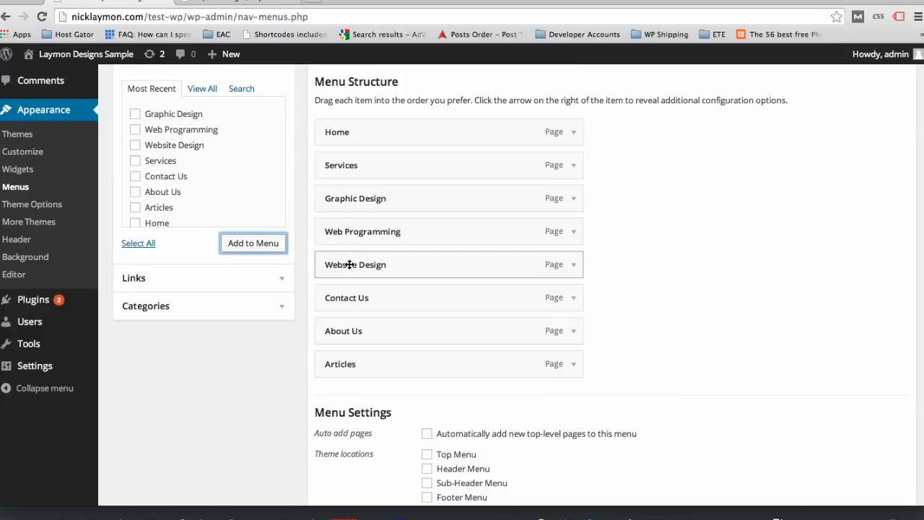
{"action": "left_click_drag", "start_coordinate": [346, 298], "coordinate": [347, 371]}
{"action": "left_click_drag", "start_coordinate": [348, 335], "coordinate": [347, 291]}
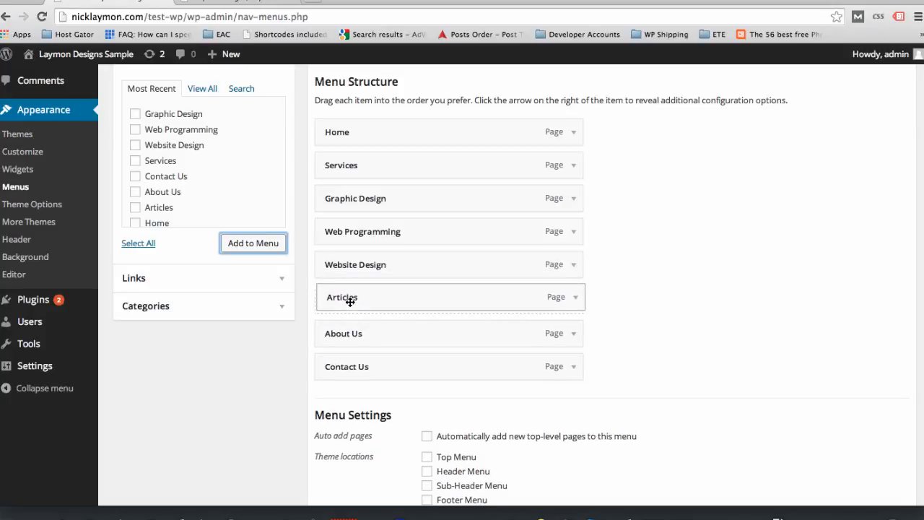
{"action": "scroll", "coordinate": [632, 262], "scroll_direction": "up", "scroll_amount": 2}
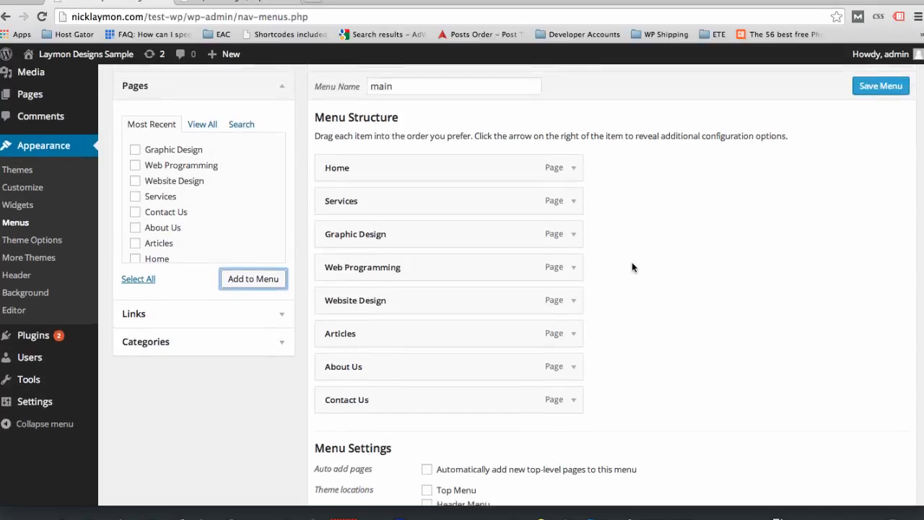
{"action": "left_click", "coordinate": [875, 120]}
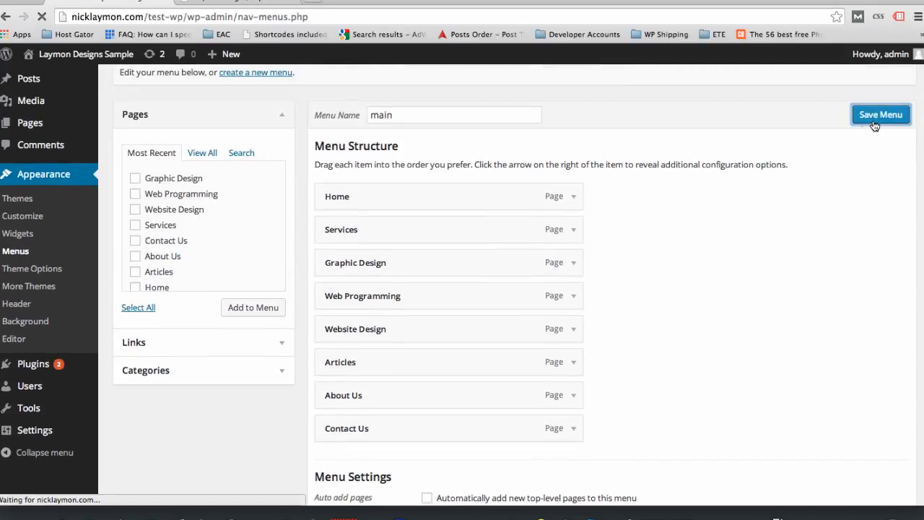
Reload the live Graphic Design page to check its navigation order, and return to the menu editor
{"action": "left_click", "coordinate": [243, 5]}
{"action": "left_click", "coordinate": [41, 16]}
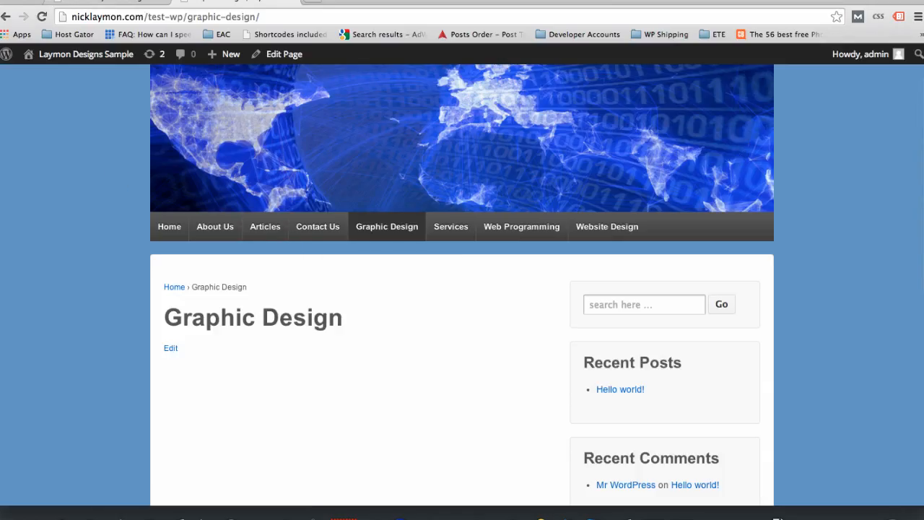
{"action": "left_click", "coordinate": [104, 2]}
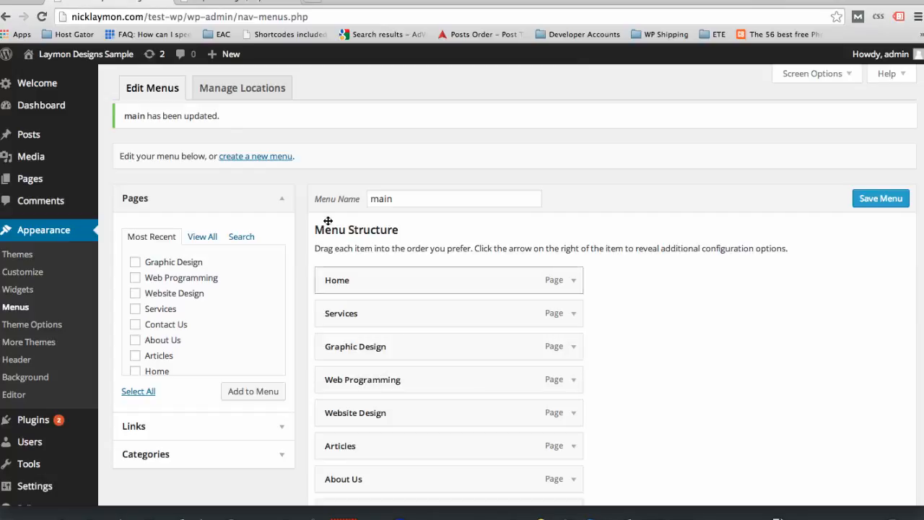
Assign the main menu to the Header Menu location, save the change, and check the live page's navigation
{"action": "left_click", "coordinate": [222, 84]}
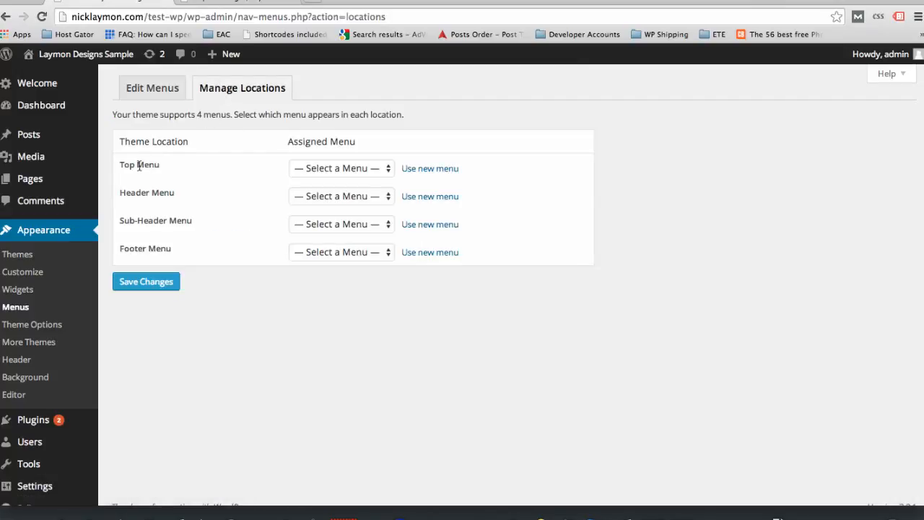
{"action": "left_click", "coordinate": [353, 197]}
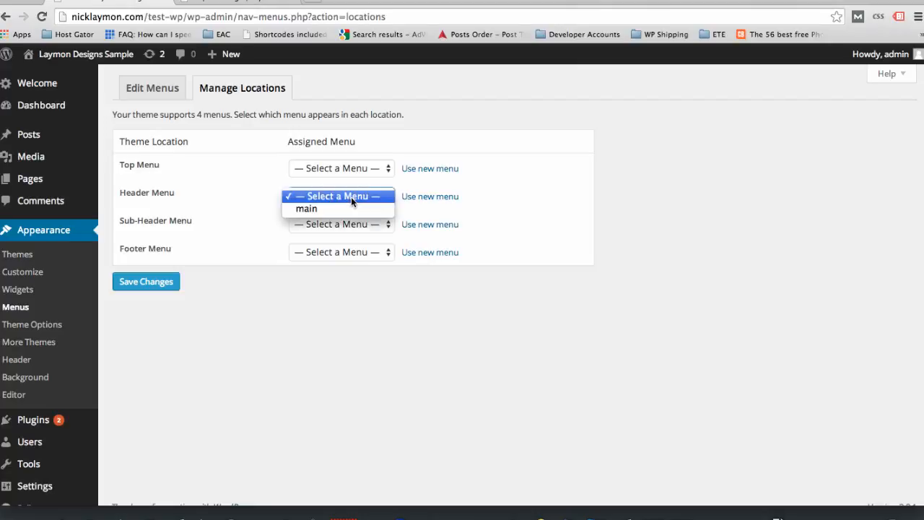
{"action": "left_click", "coordinate": [311, 209]}
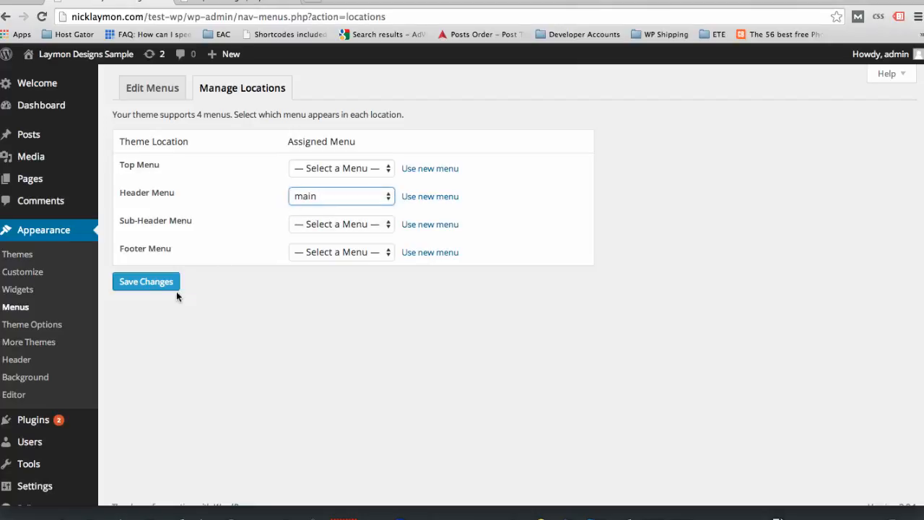
{"action": "left_click", "coordinate": [149, 282]}
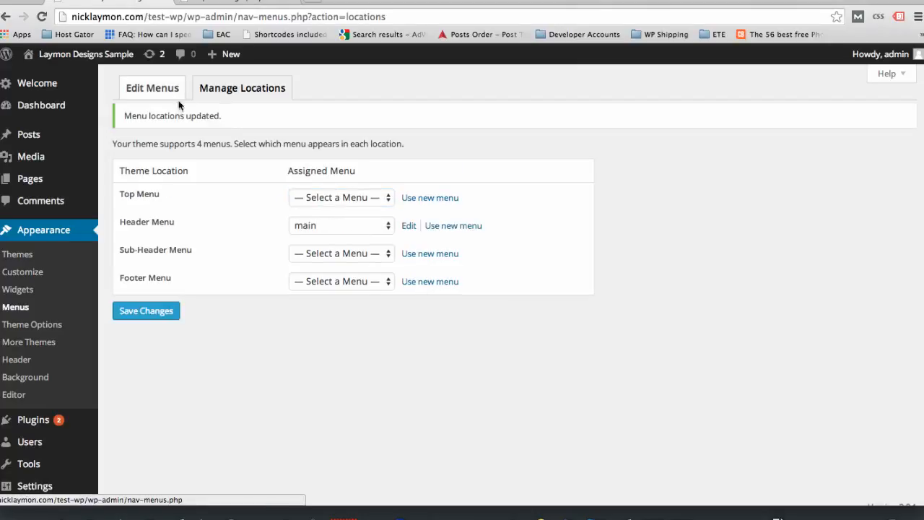
{"action": "left_click", "coordinate": [225, 5]}
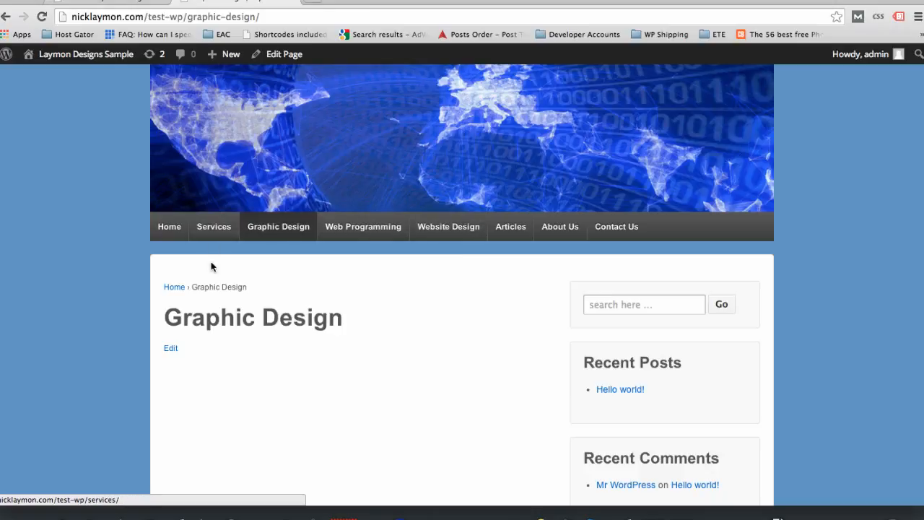
Nest Graphic Design, Web Programming and Website Design as sub items under Services in the main menu, and save it
{"action": "left_click", "coordinate": [109, 2]}
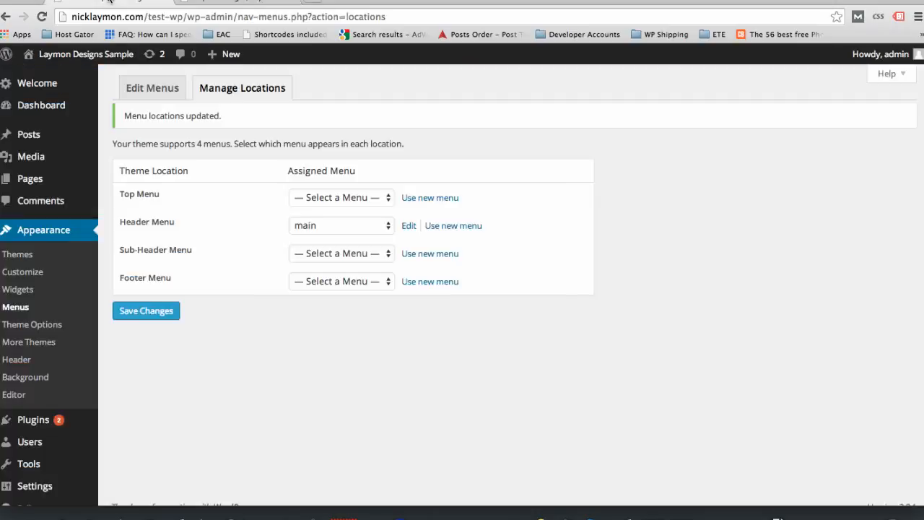
{"action": "left_click", "coordinate": [151, 88]}
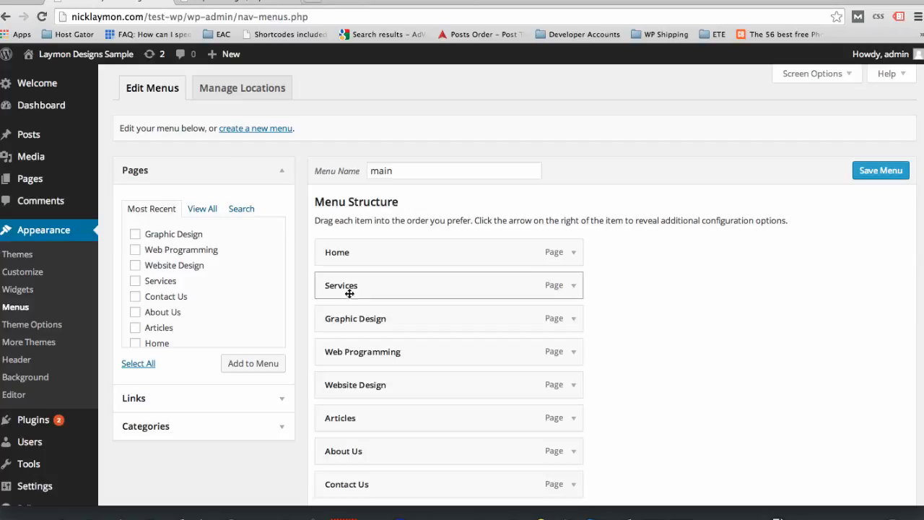
{"action": "left_click_drag", "start_coordinate": [343, 325], "coordinate": [379, 351]}
{"action": "left_click_drag", "start_coordinate": [375, 385], "coordinate": [400, 383]}
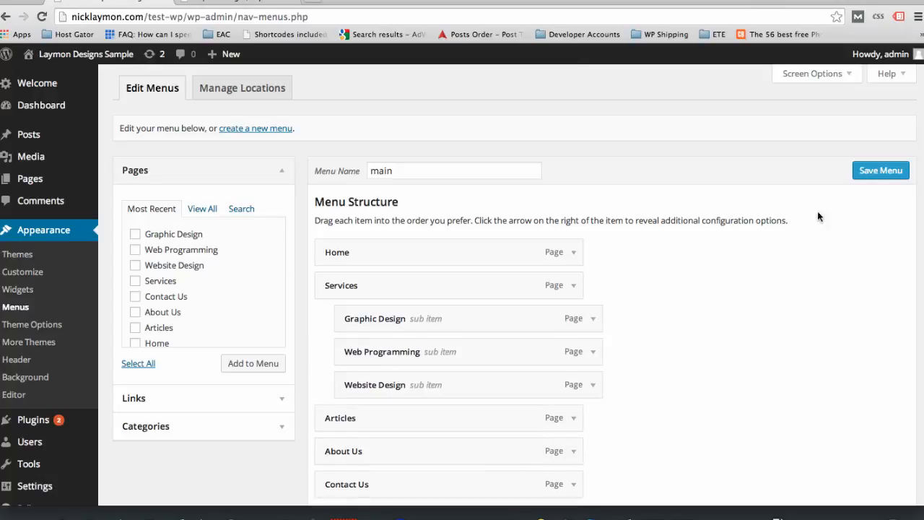
{"action": "left_click", "coordinate": [871, 178]}
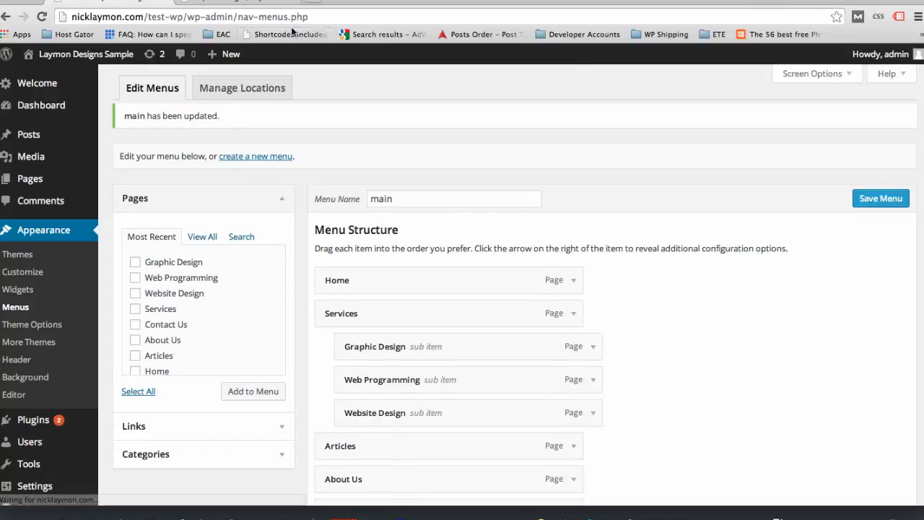
Reload the live Graphic Design page and examine the submenu under Services
{"action": "left_click", "coordinate": [295, 6]}
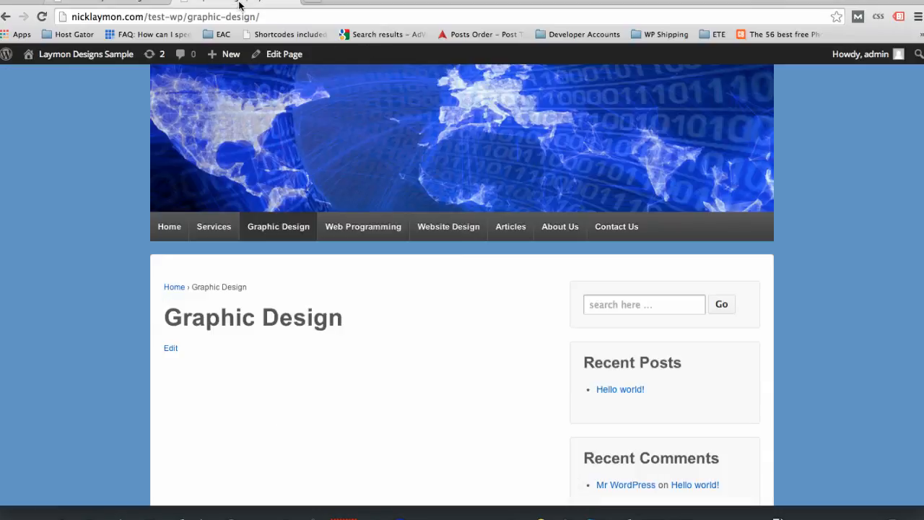
{"action": "left_click", "coordinate": [42, 16]}
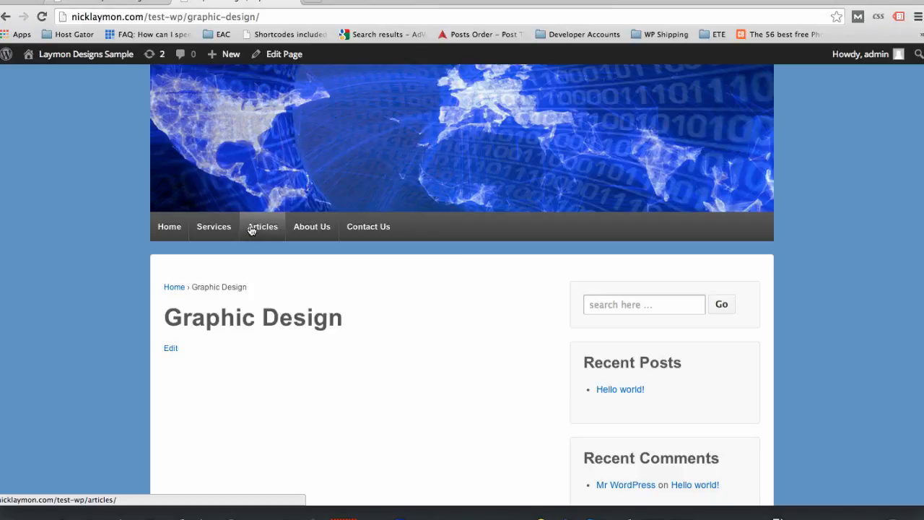
{"action": "mouse_move", "coordinate": [217, 226]}
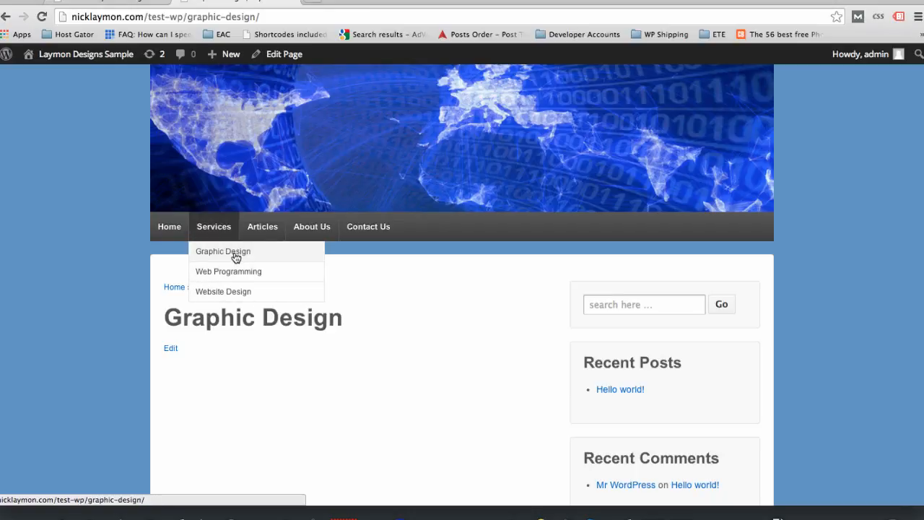
Assign the main menu to the Footer Menu location as well and save the menu locations
{"action": "left_click", "coordinate": [97, 1]}
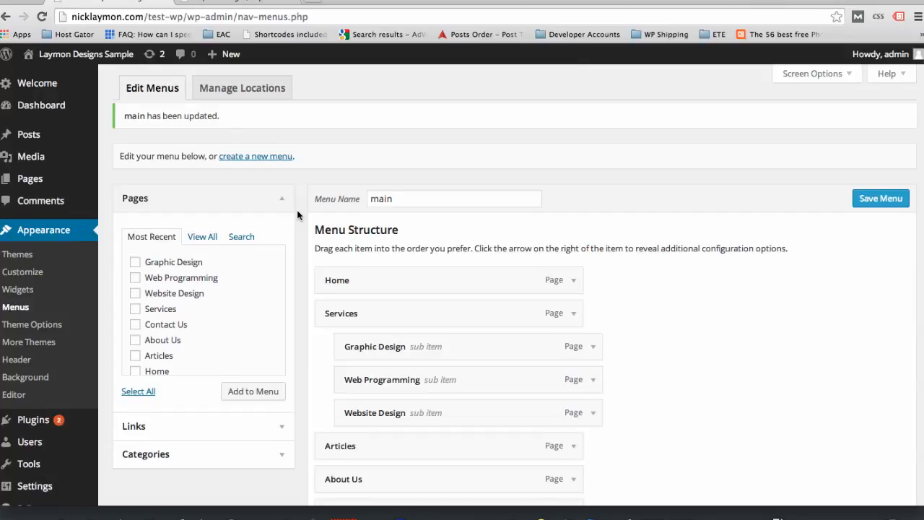
{"action": "scroll", "coordinate": [298, 215], "scroll_direction": "down", "scroll_amount": 2}
{"action": "scroll", "coordinate": [327, 189], "scroll_direction": "up", "scroll_amount": 2}
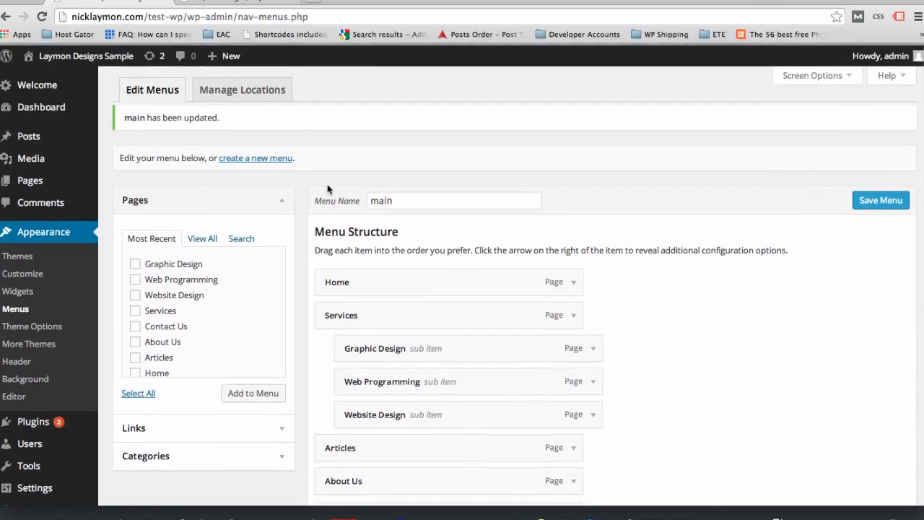
{"action": "left_click", "coordinate": [219, 93]}
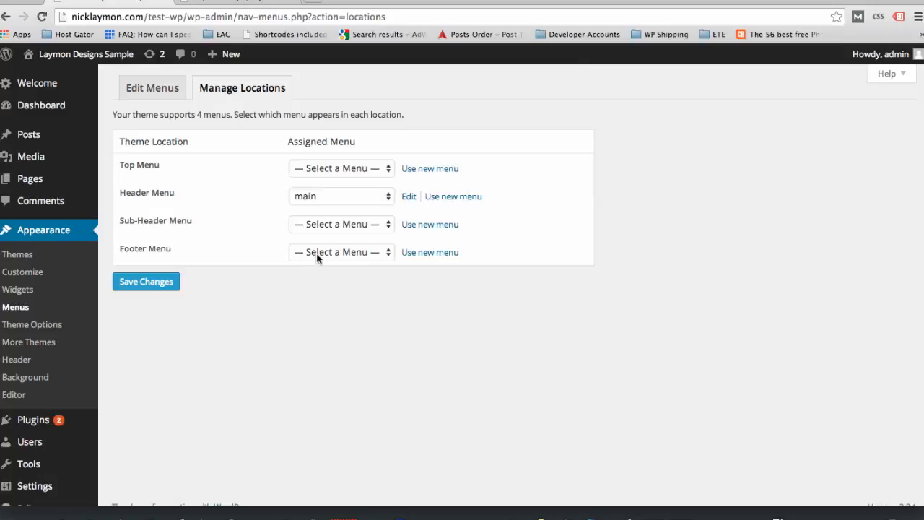
{"action": "left_click", "coordinate": [322, 257]}
{"action": "left_click", "coordinate": [318, 266]}
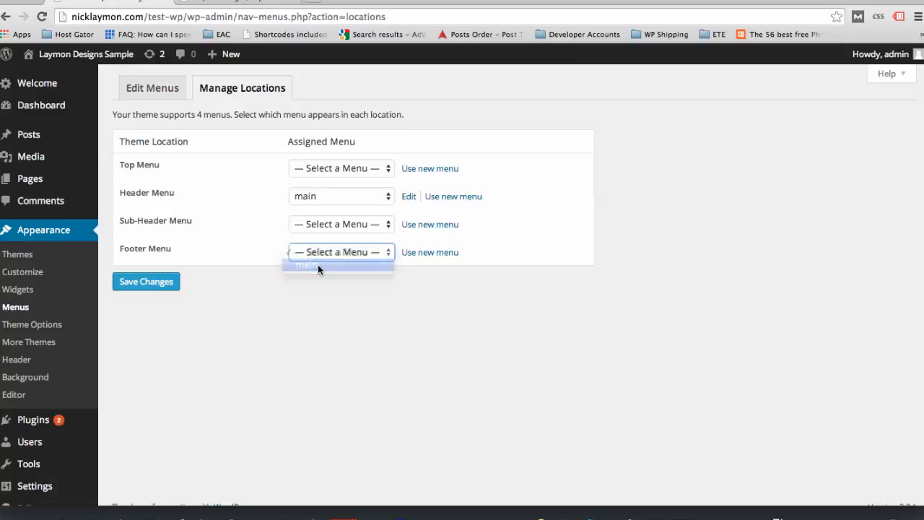
{"action": "left_click", "coordinate": [139, 282]}
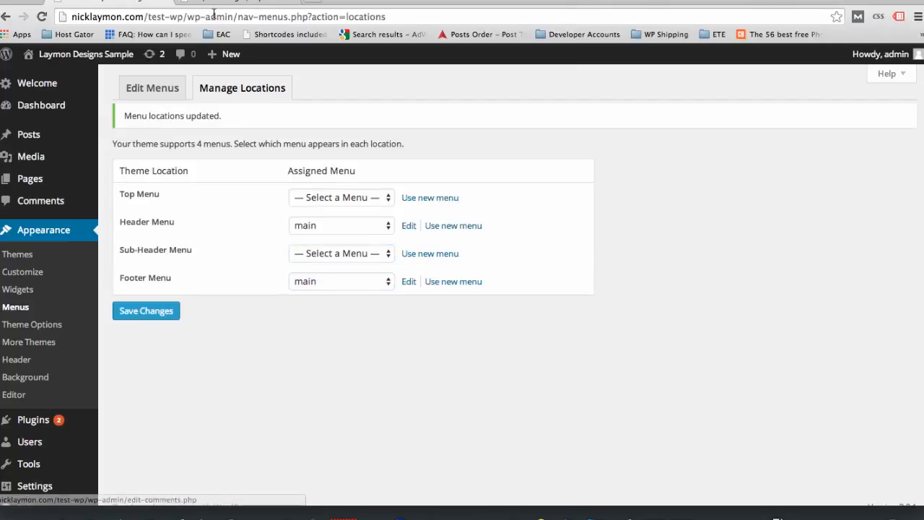
Reload the live Graphic Design page and examine the menu links in its footer
{"action": "left_click", "coordinate": [230, 2]}
{"action": "left_click", "coordinate": [43, 17]}
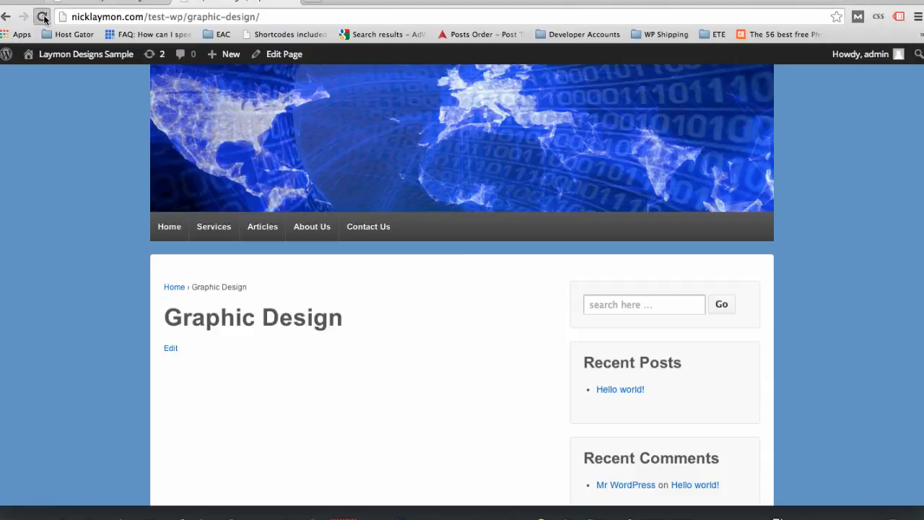
{"action": "scroll", "coordinate": [79, 179], "scroll_direction": "down", "scroll_amount": 5}
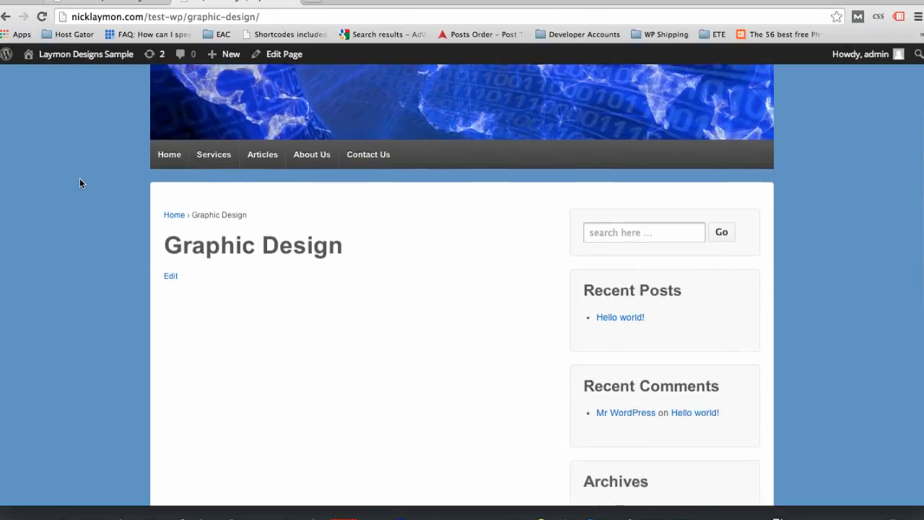
{"action": "scroll", "coordinate": [79, 179], "scroll_direction": "down", "scroll_amount": 3}
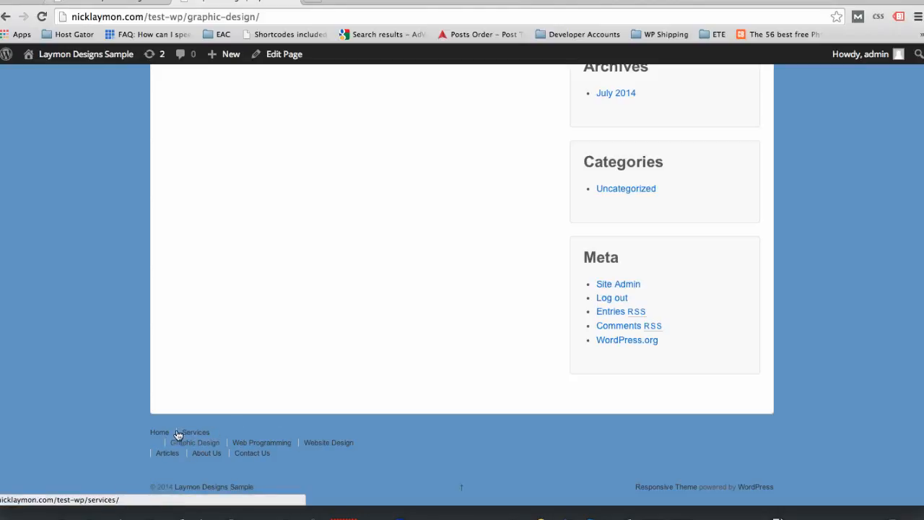
Create a new menu named footer in the WordPress admin
{"action": "left_click", "coordinate": [98, 5]}
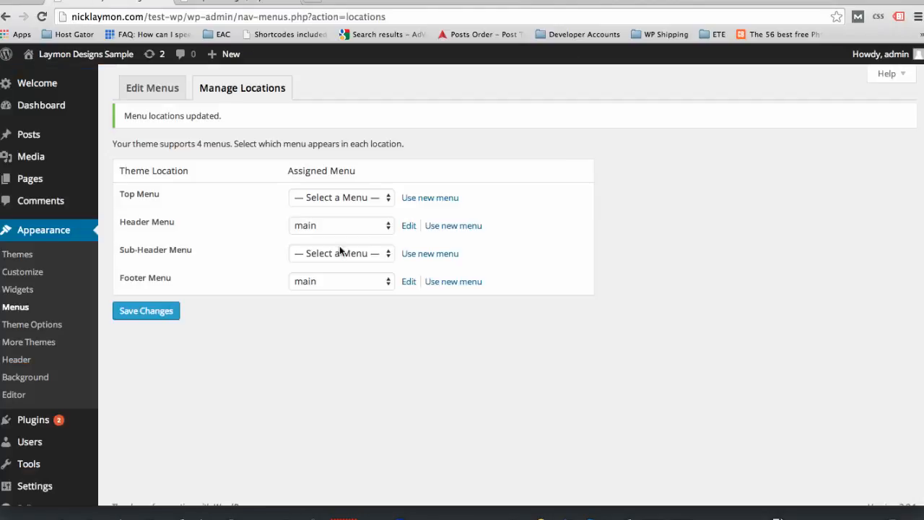
{"action": "left_click", "coordinate": [145, 86]}
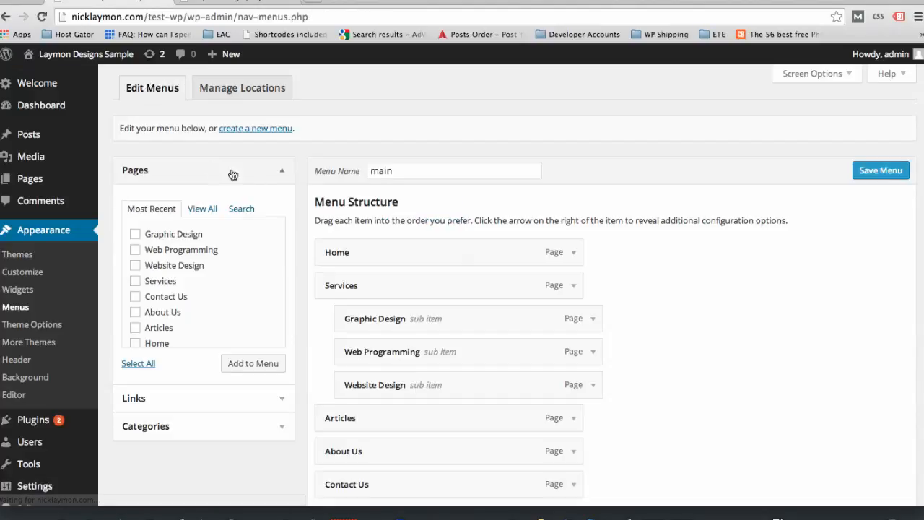
{"action": "left_click", "coordinate": [240, 129]}
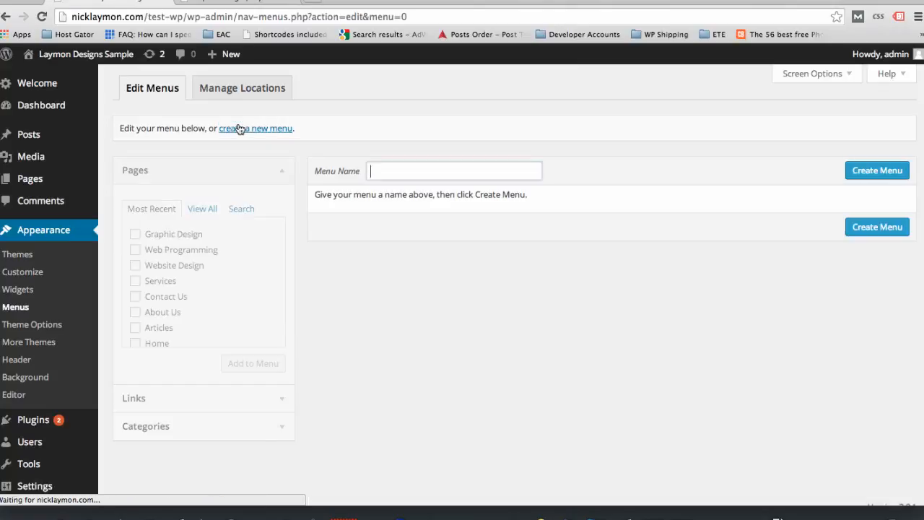
{"action": "type", "text": "footer"}
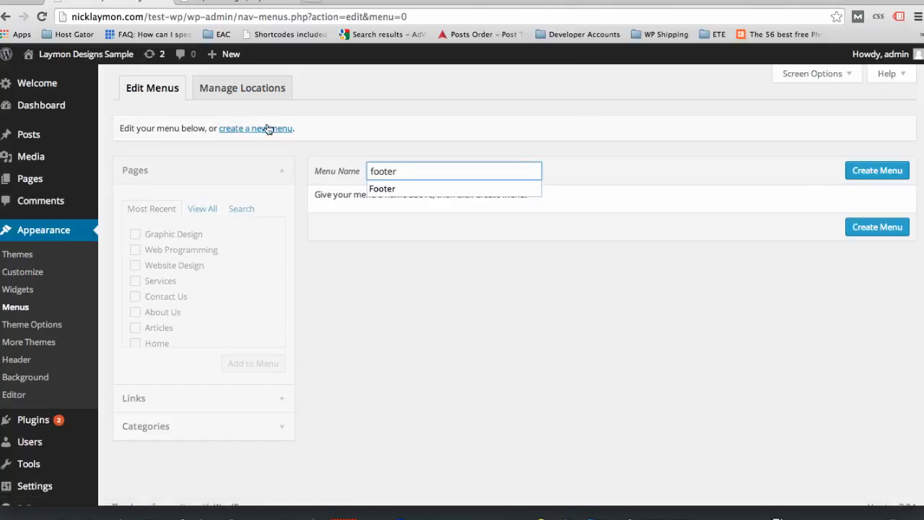
{"action": "left_click", "coordinate": [877, 171]}
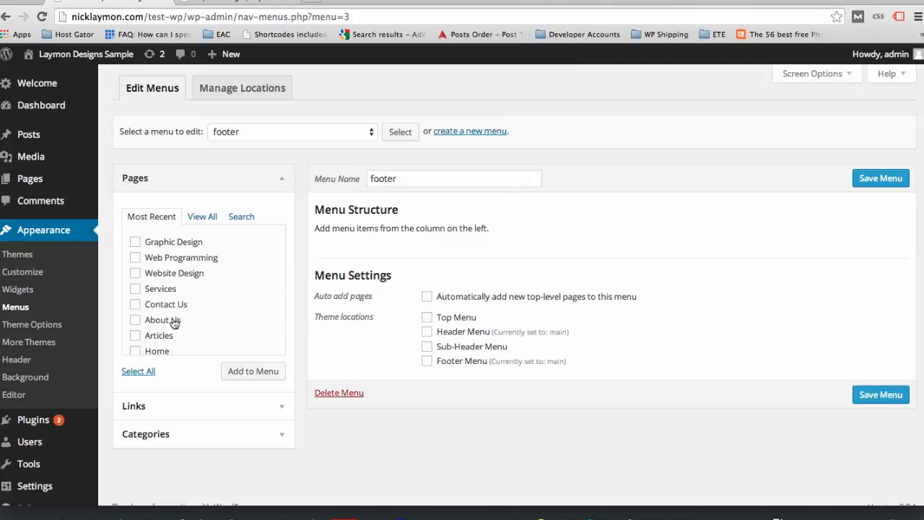
Add the Home, About Us and Contact Us pages to the footer menu, and move Home to the first place
{"action": "scroll", "coordinate": [173, 320], "scroll_direction": "down", "scroll_amount": 2}
{"action": "left_click", "coordinate": [135, 325]}
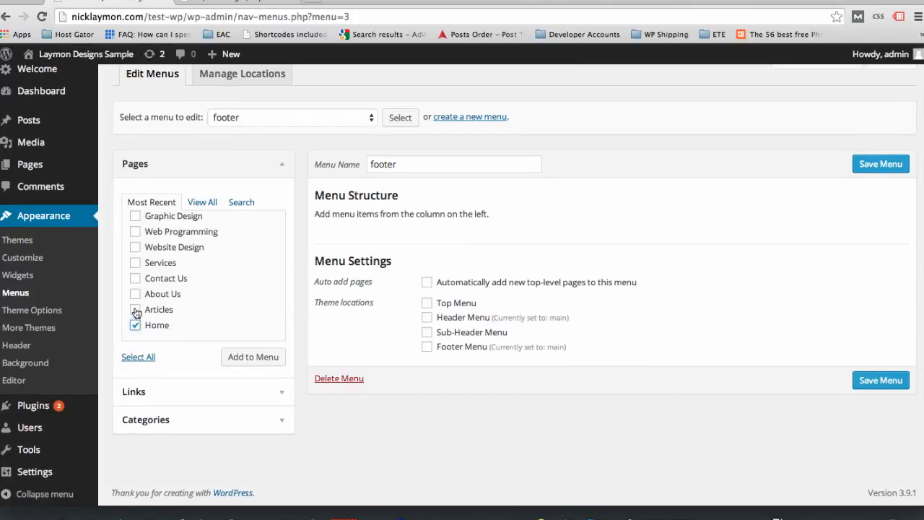
{"action": "left_click", "coordinate": [135, 294]}
{"action": "left_click", "coordinate": [135, 279]}
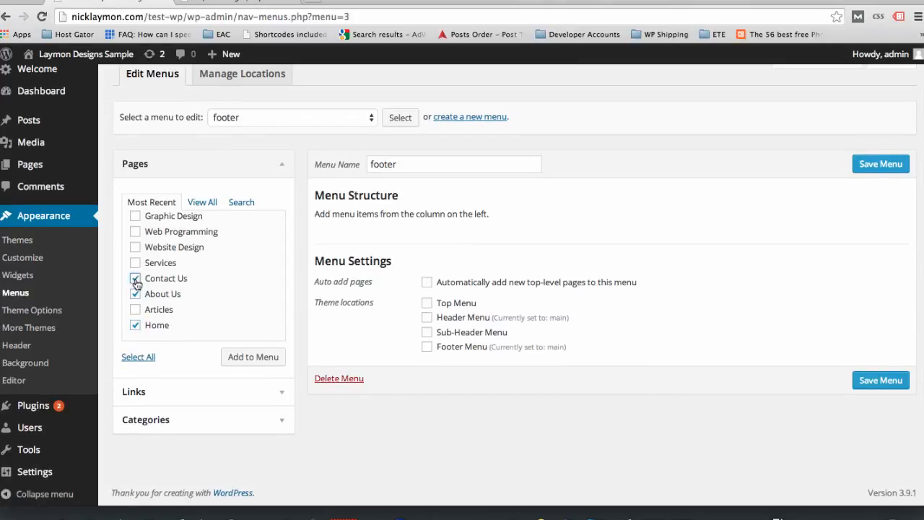
{"action": "left_click", "coordinate": [251, 357]}
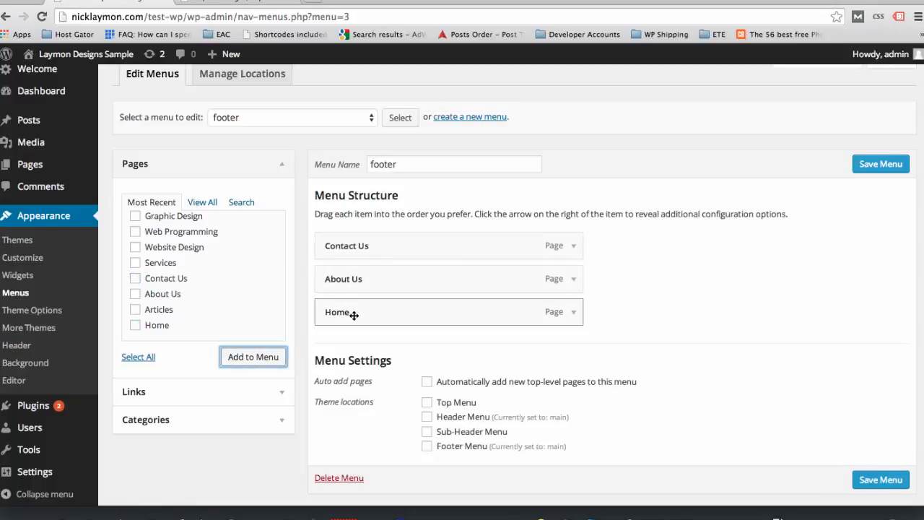
{"action": "left_click_drag", "start_coordinate": [351, 314], "coordinate": [358, 248]}
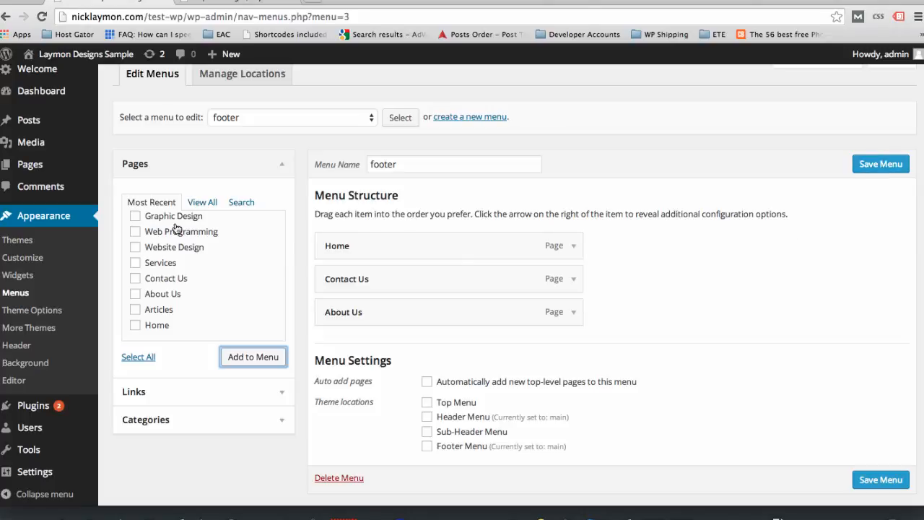
Add the Graphic Design, Web Programming, Website Design, Services and Articles pages to the footer menu
{"action": "scroll", "coordinate": [177, 242], "scroll_direction": "up", "scroll_amount": 1}
{"action": "left_click", "coordinate": [136, 242]}
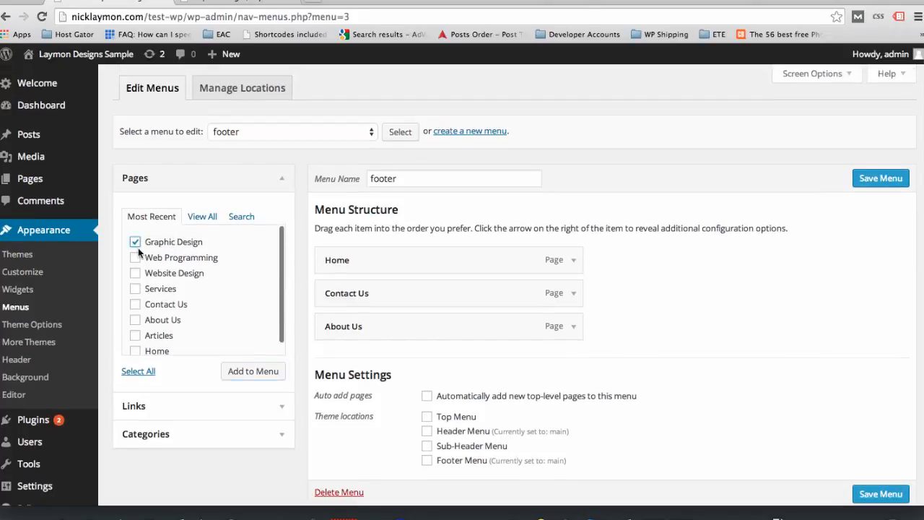
{"action": "left_click", "coordinate": [136, 258]}
{"action": "left_click", "coordinate": [136, 273]}
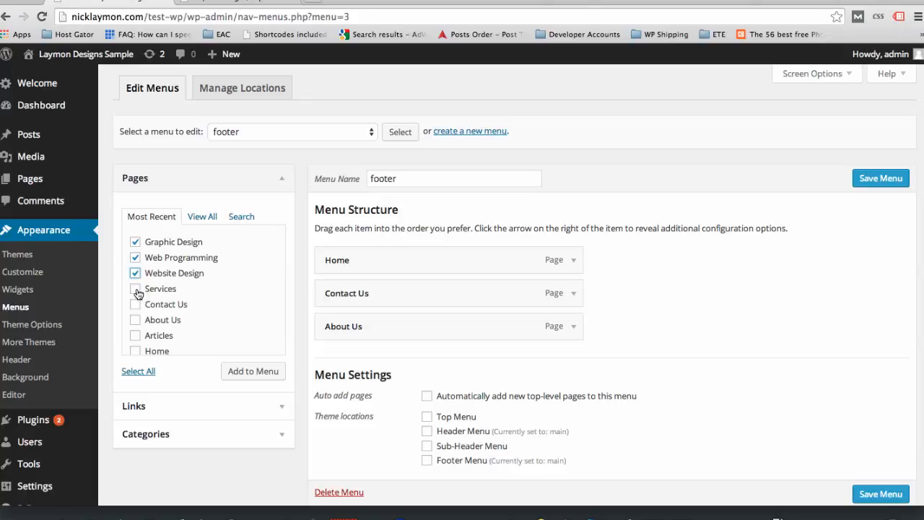
{"action": "left_click", "coordinate": [137, 291]}
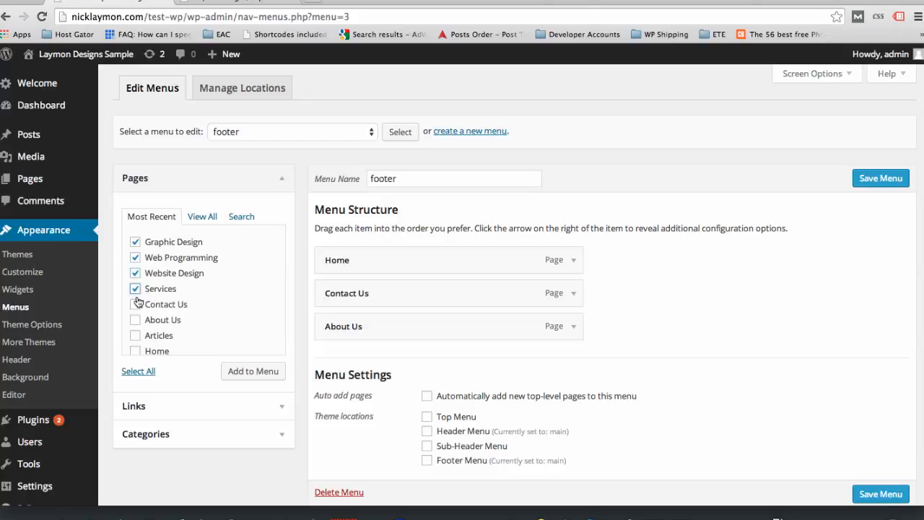
{"action": "left_click", "coordinate": [135, 336]}
{"action": "left_click", "coordinate": [232, 372]}
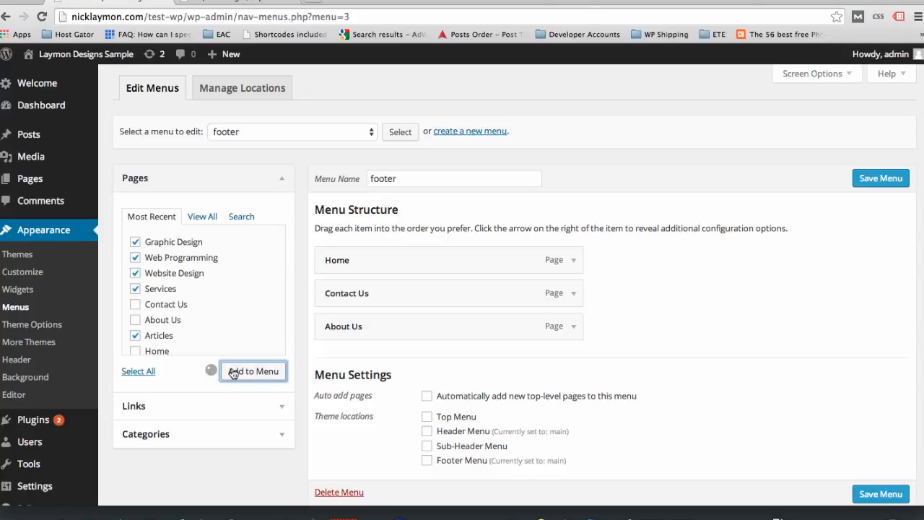
Move About Us and Contact Us, in that order, below Articles at the end of the footer menu, and save it
{"action": "scroll", "coordinate": [491, 313], "scroll_direction": "down", "scroll_amount": 4}
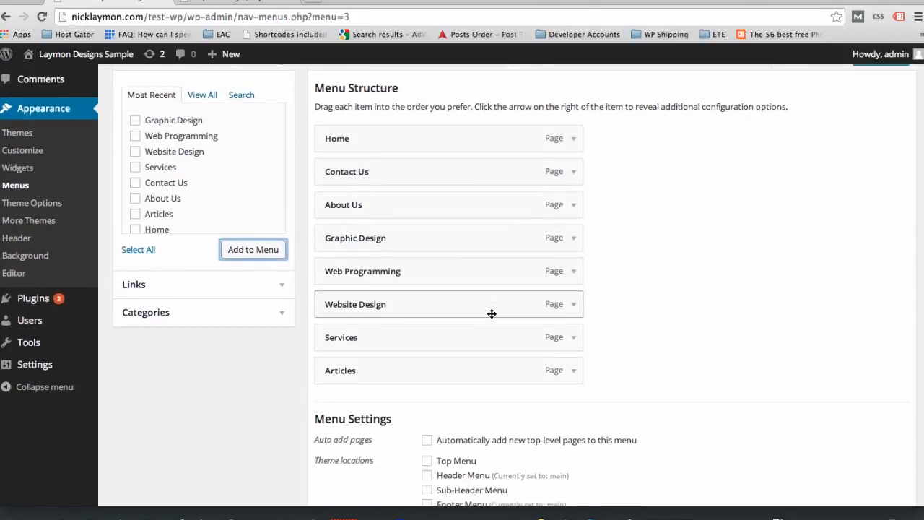
{"action": "left_click_drag", "start_coordinate": [365, 177], "coordinate": [363, 351]}
{"action": "left_click_drag", "start_coordinate": [337, 173], "coordinate": [345, 341]}
{"action": "scroll", "coordinate": [830, 259], "scroll_direction": "up", "scroll_amount": 2}
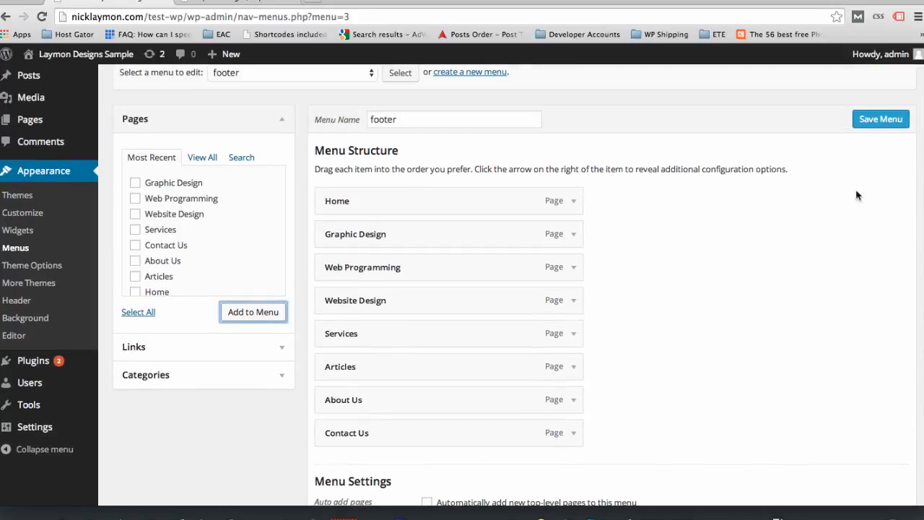
{"action": "left_click", "coordinate": [893, 120]}
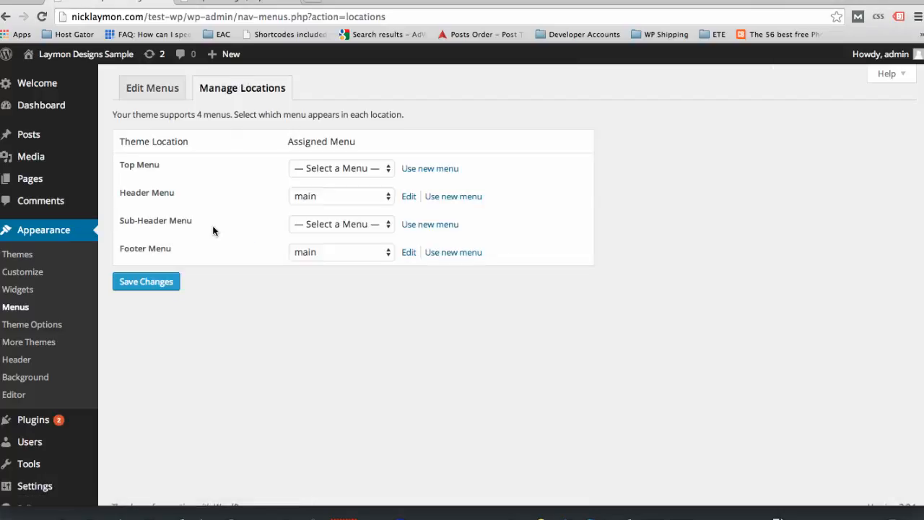
Assign the footer menu to the Footer Menu location, save the change, and check the live page's footer links
{"action": "left_click", "coordinate": [327, 253]}
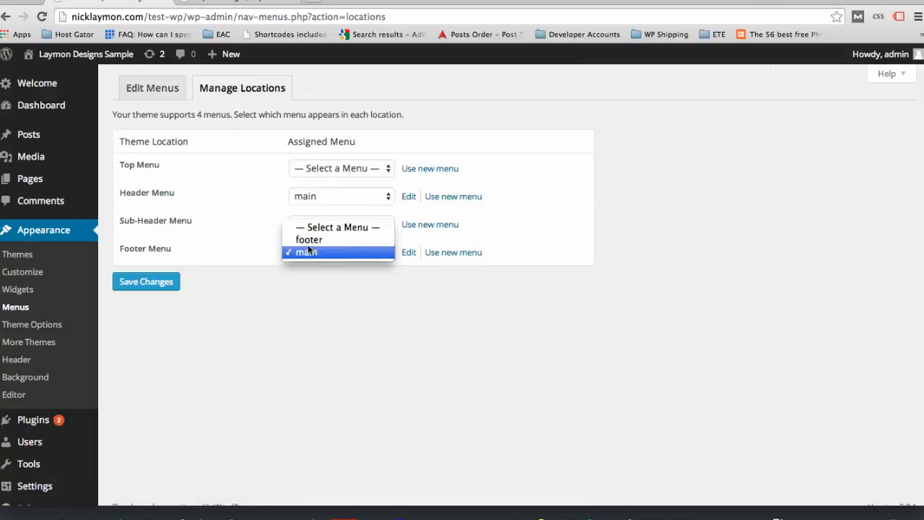
{"action": "left_click", "coordinate": [307, 239]}
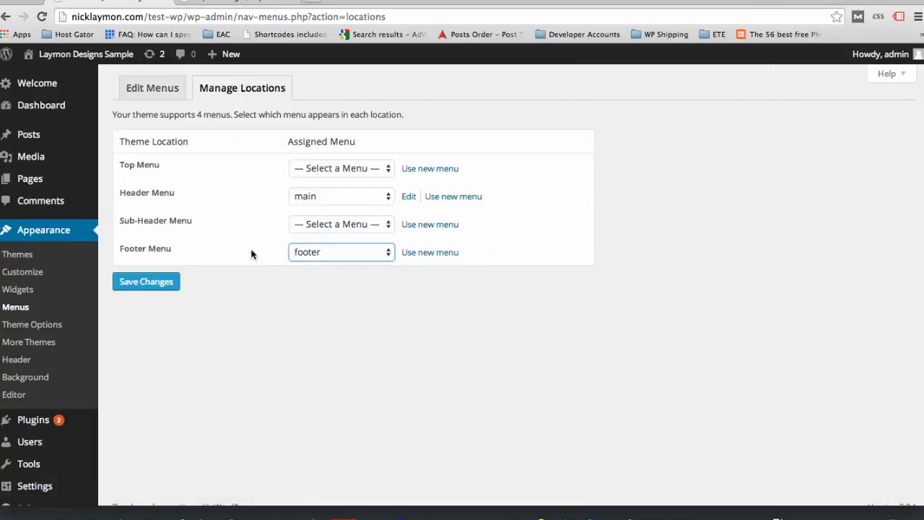
{"action": "left_click", "coordinate": [140, 282]}
{"action": "left_click", "coordinate": [234, 1]}
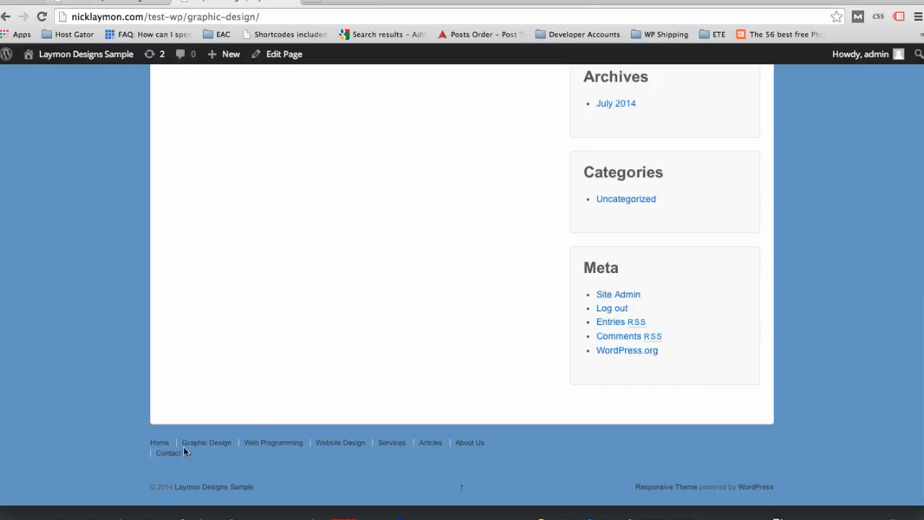
Compare the footer menu's structure in the admin with the links on the live page, and review the menu location assignments
{"action": "left_click", "coordinate": [145, 7]}
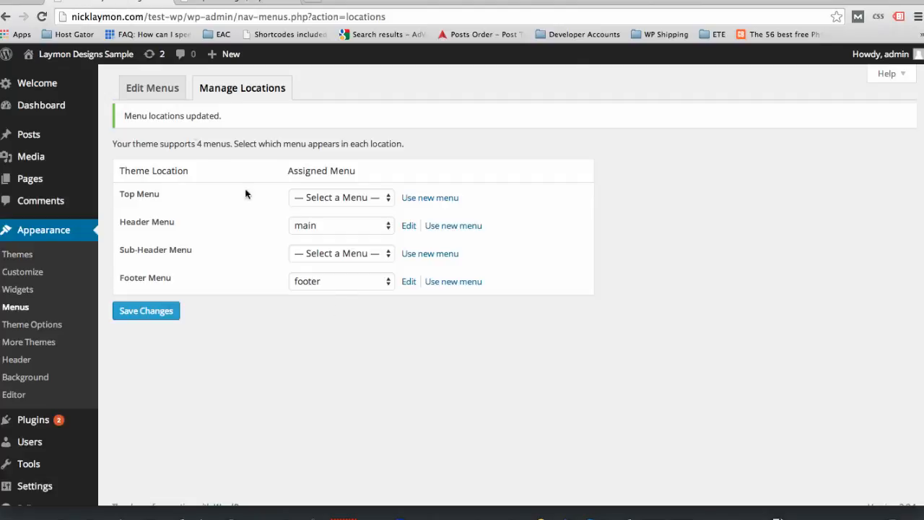
{"action": "left_click", "coordinate": [159, 95]}
{"action": "scroll", "coordinate": [216, 274], "scroll_direction": "down", "scroll_amount": 2}
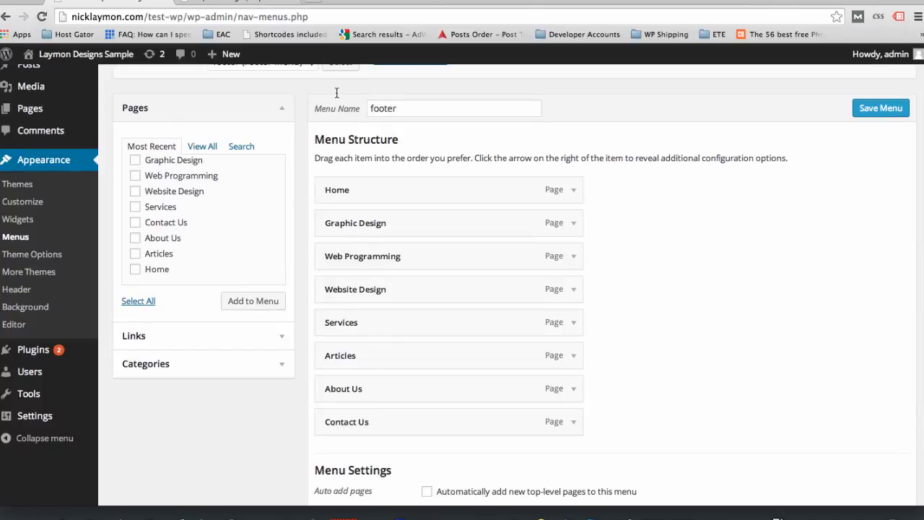
{"action": "left_click", "coordinate": [267, 8]}
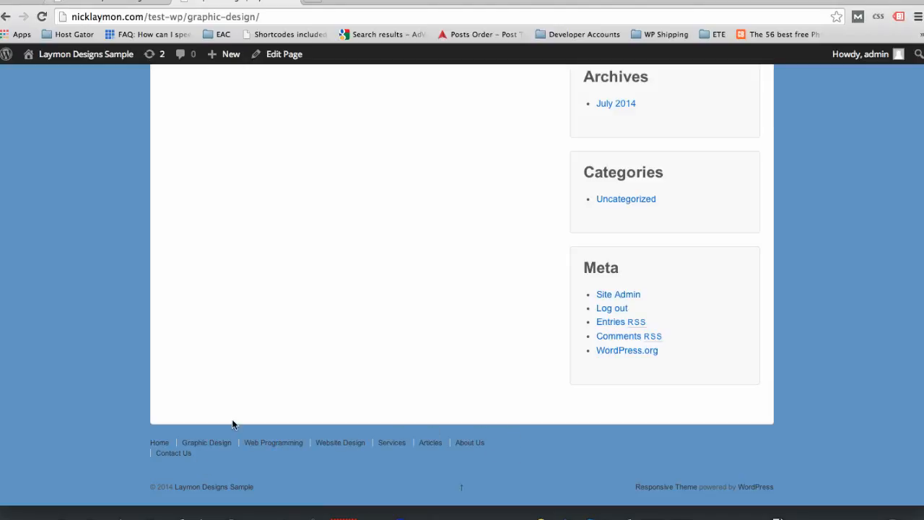
{"action": "scroll", "coordinate": [252, 239], "scroll_direction": "up", "scroll_amount": 3}
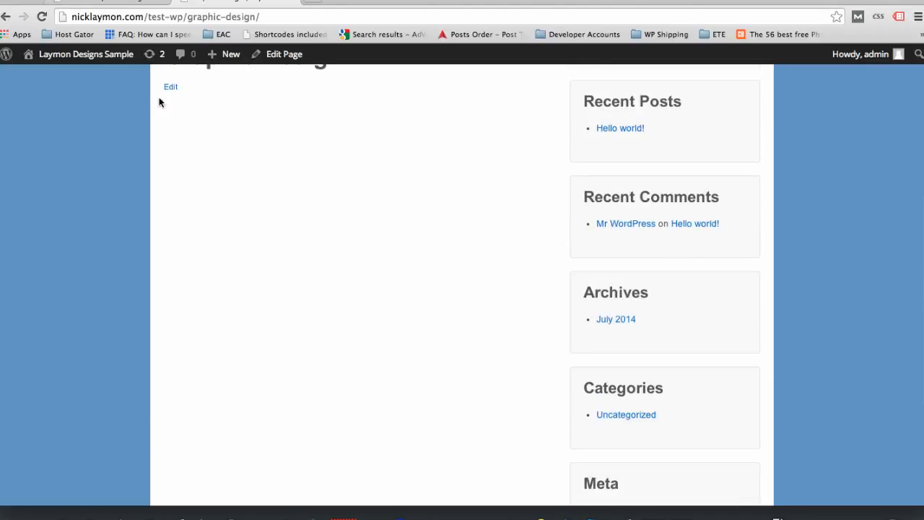
{"action": "mouse_move", "coordinate": [80, 54]}
{"action": "left_click", "coordinate": [38, 142]}
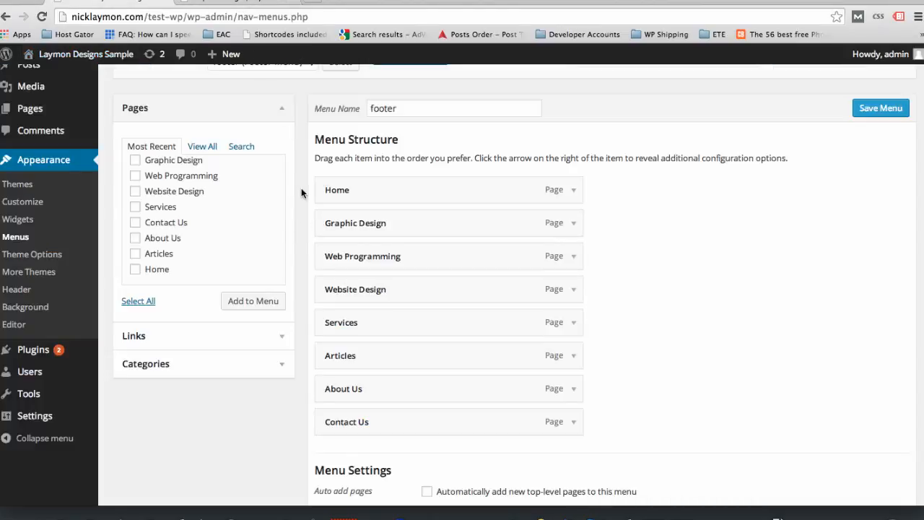
{"action": "scroll", "coordinate": [301, 188], "scroll_direction": "up", "scroll_amount": 2}
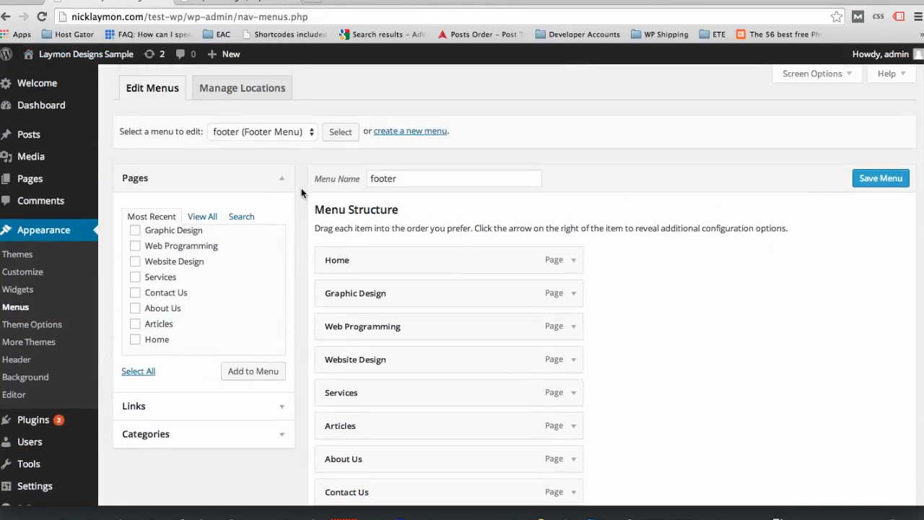
{"action": "left_click", "coordinate": [255, 95]}
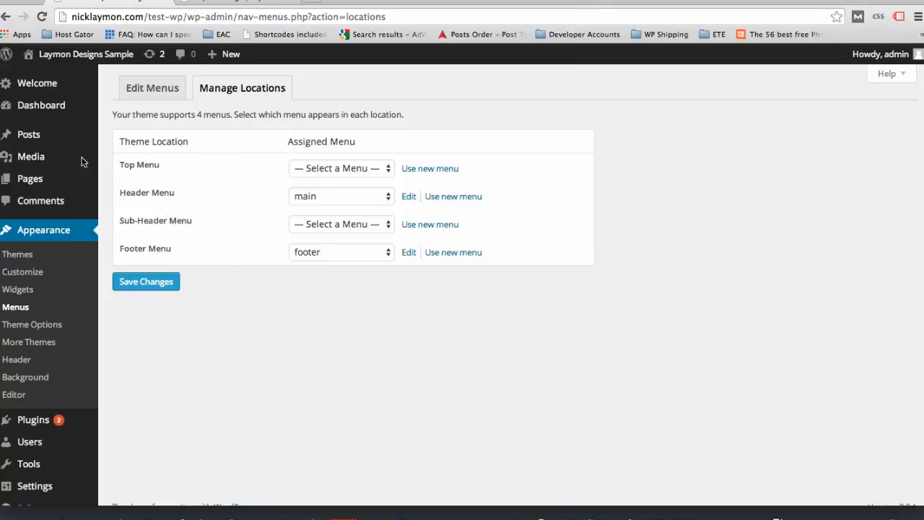
{"action": "mouse_move", "coordinate": [34, 179]}
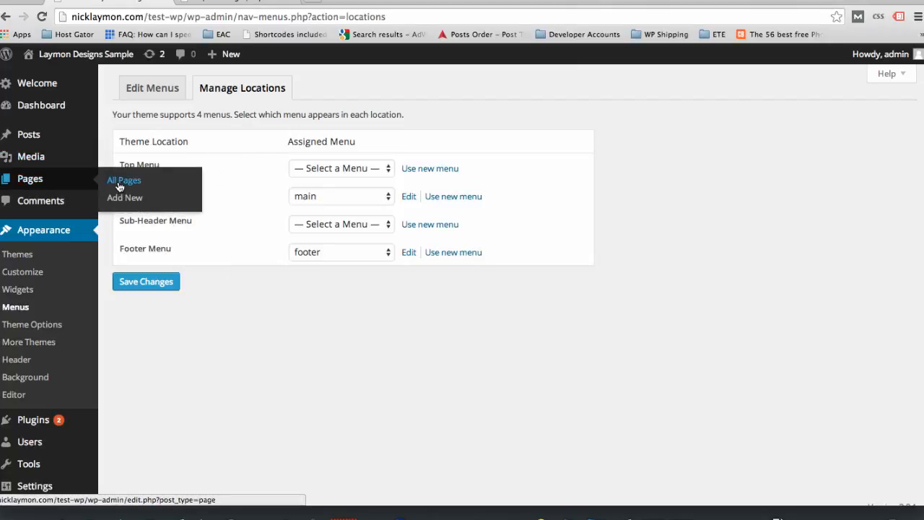
Open the Home page of the live site and view the submenu under Services
{"action": "left_click", "coordinate": [229, 6]}
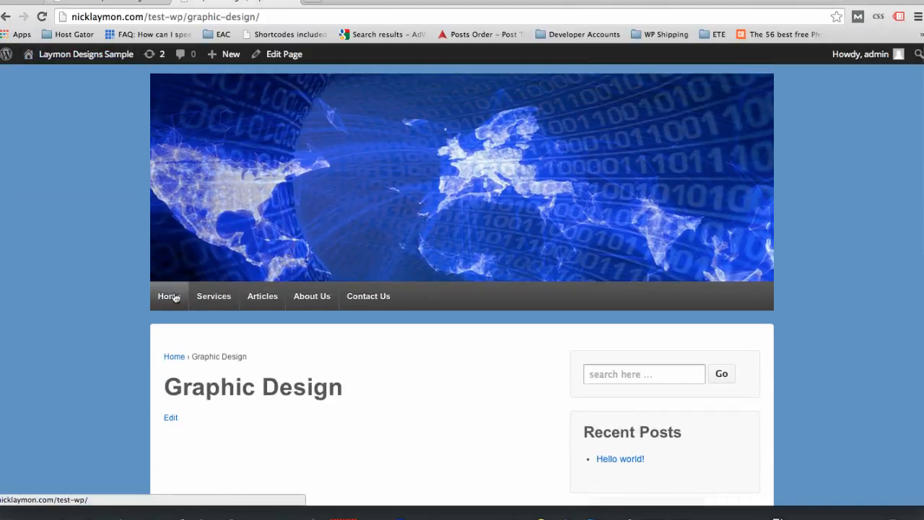
{"action": "left_click", "coordinate": [171, 295]}
{"action": "mouse_move", "coordinate": [224, 298]}
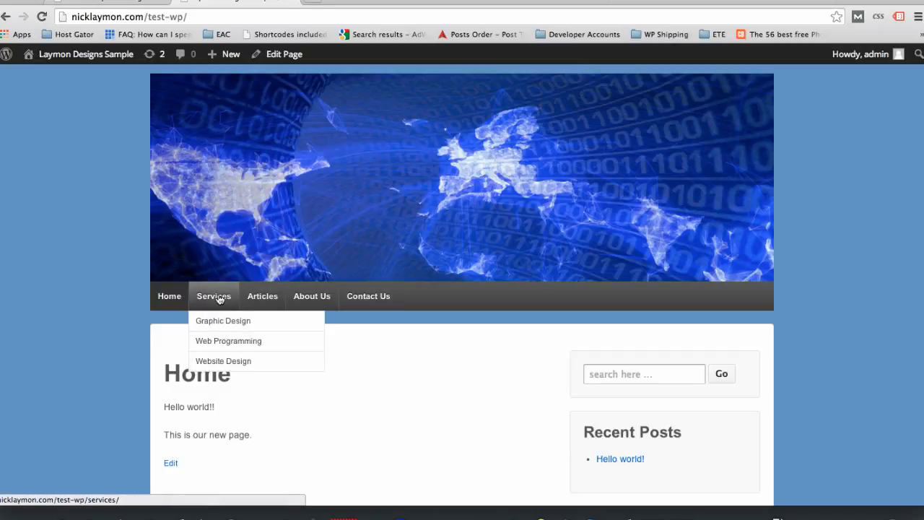
{"action": "left_click", "coordinate": [402, 0]}
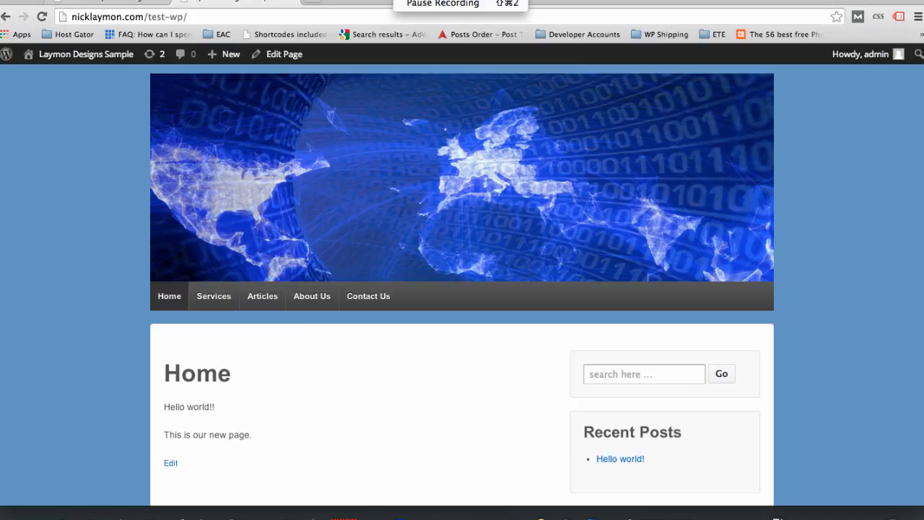